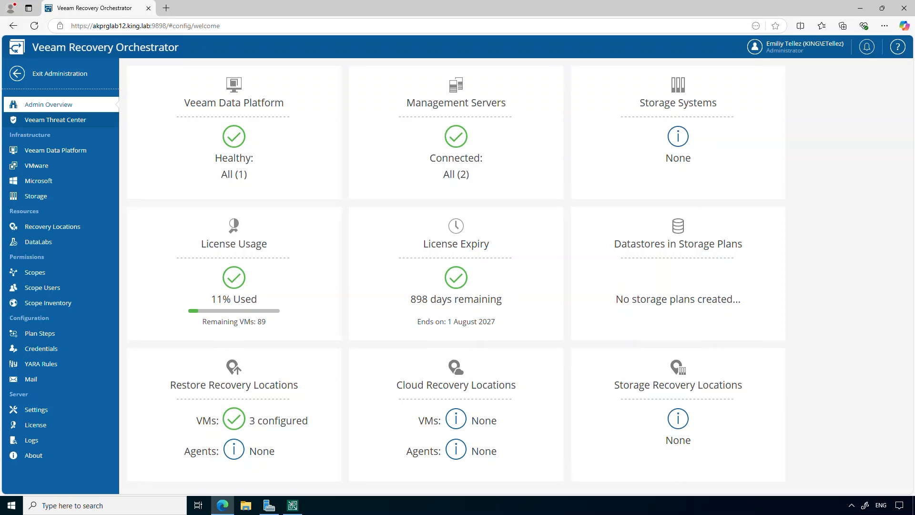
Confirm SCVMM connection AKADMIN111 shows Connected, then bring up the Veeam Backup & Replication console.
click(82, 183)
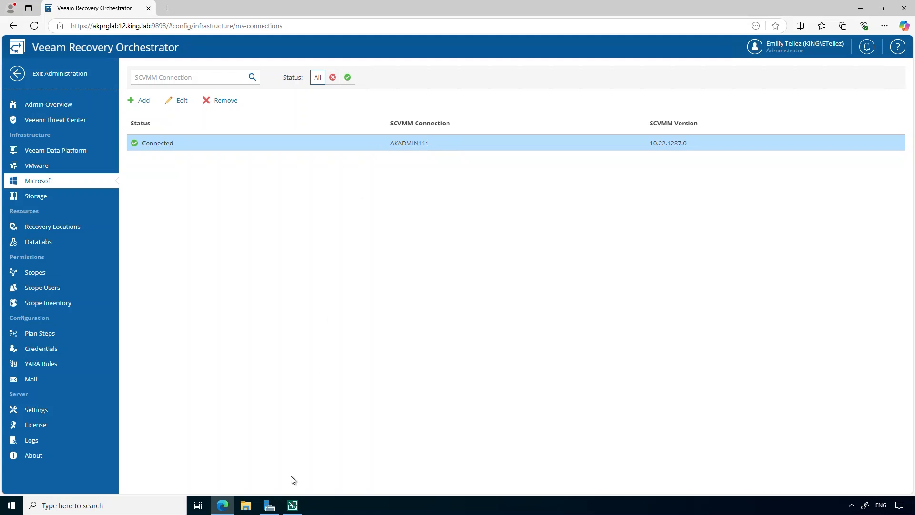
click(293, 504)
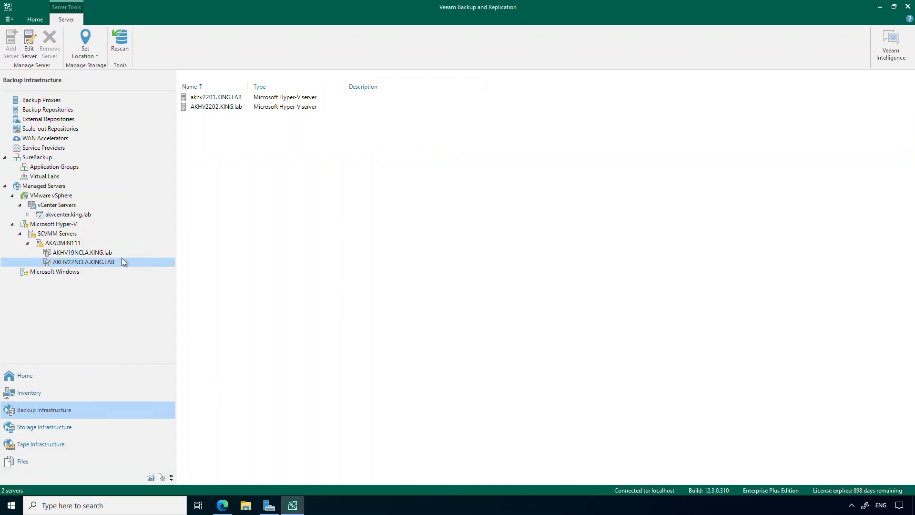
Review SCVMM server AKADMIN111 and the Hyper-V backup jobs, then return to Recovery Orchestrator.
click(63, 235)
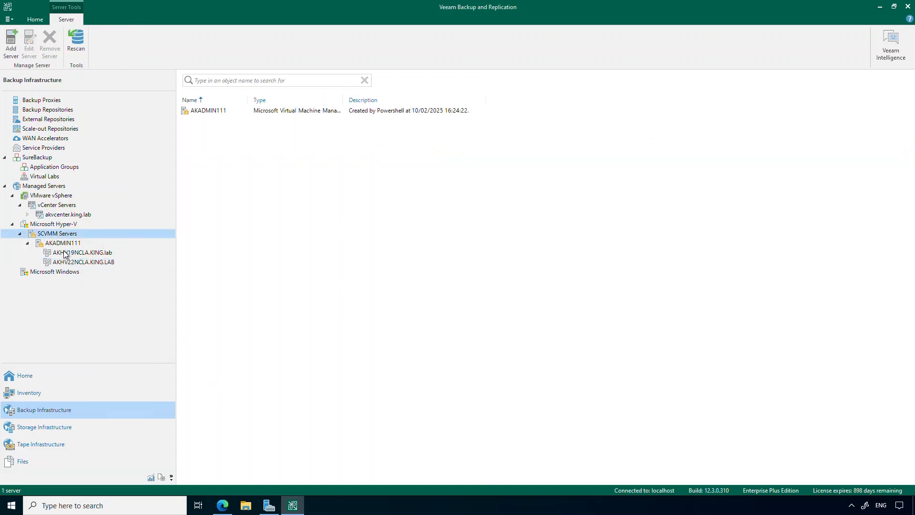
click(41, 375)
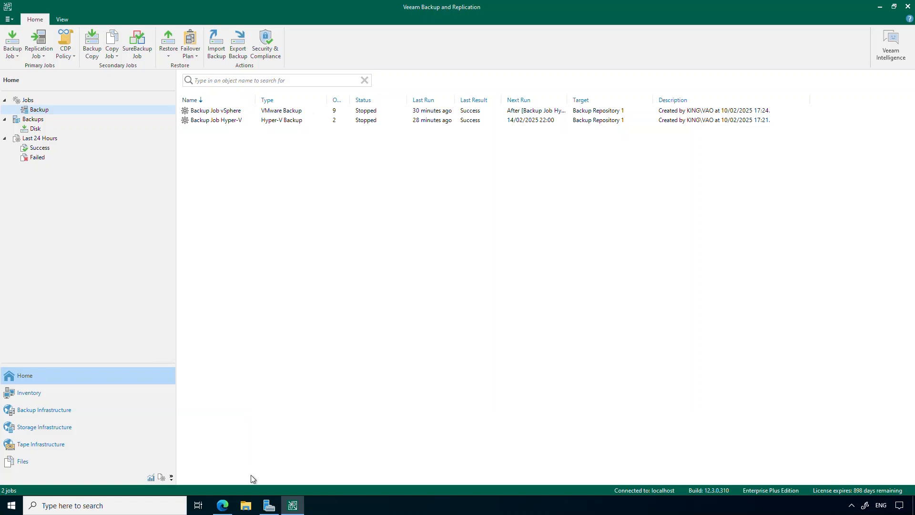
click(227, 505)
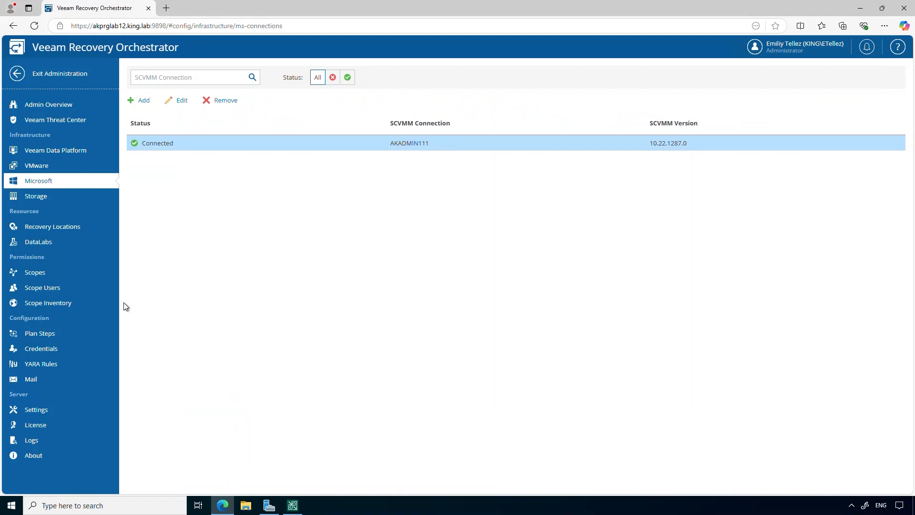
From the Recovery Locations list, start a new Microsoft Hyper-V recovery location.
click(64, 227)
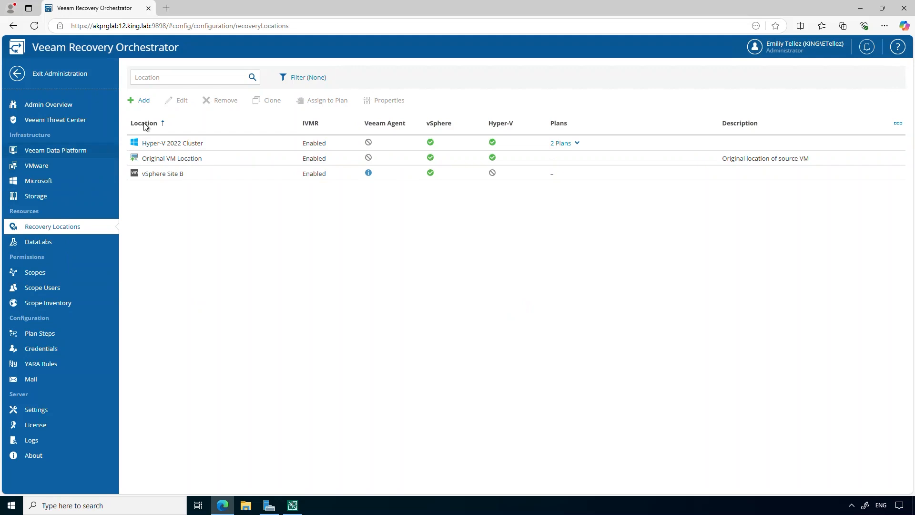
click(140, 104)
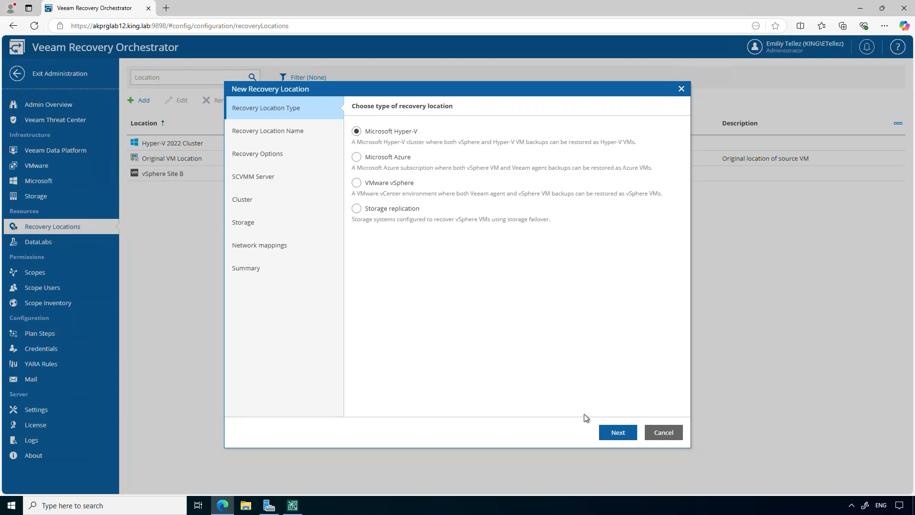
Name the location TEST on SCVMM AKADMIN111, cluster AKHV19NCLA.KING.lab, with C:\ClusterStorage\Volume1 storage.
click(606, 432)
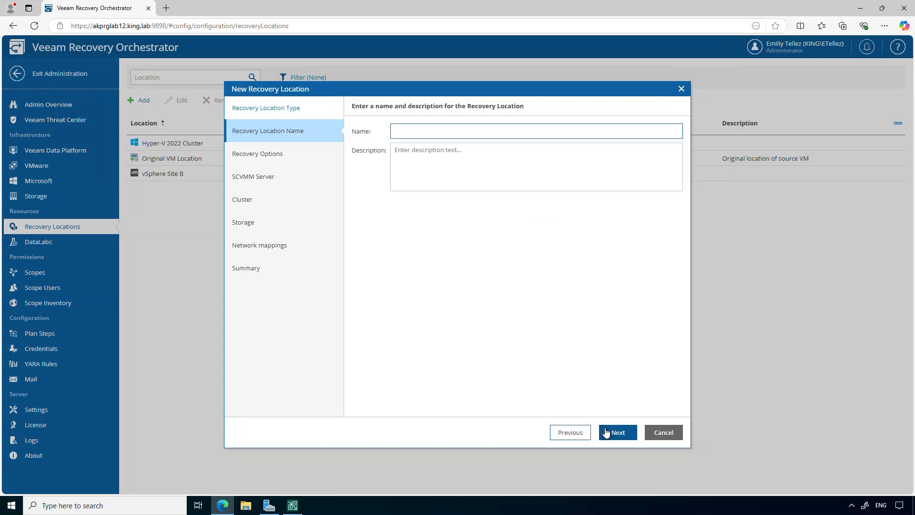
text(TEST)
click(606, 432)
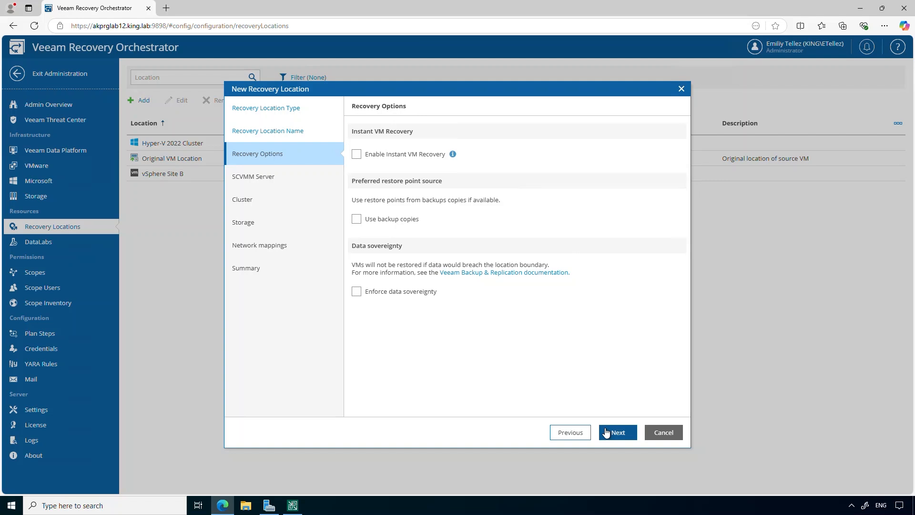
click(606, 433)
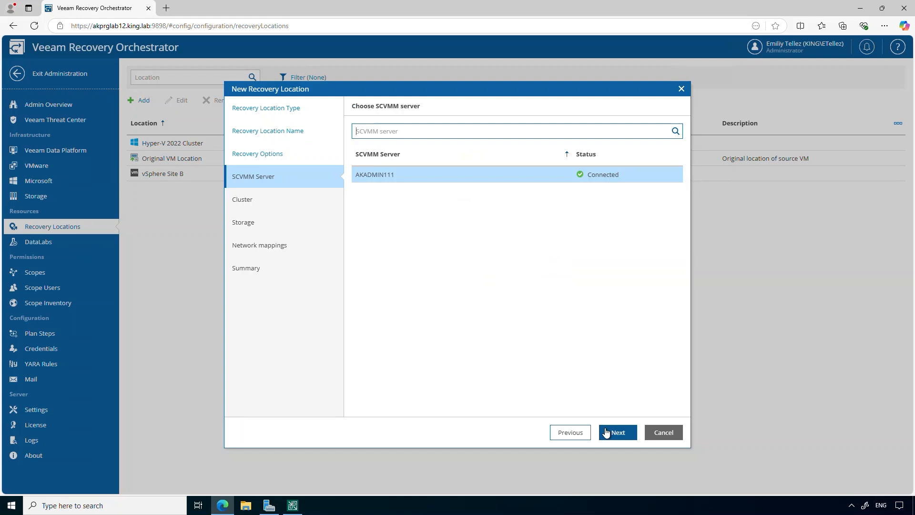
click(607, 433)
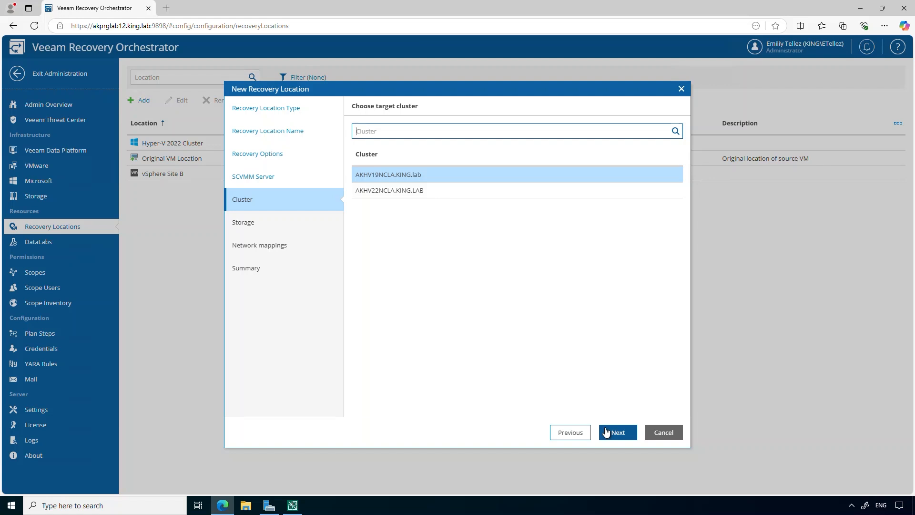
click(607, 432)
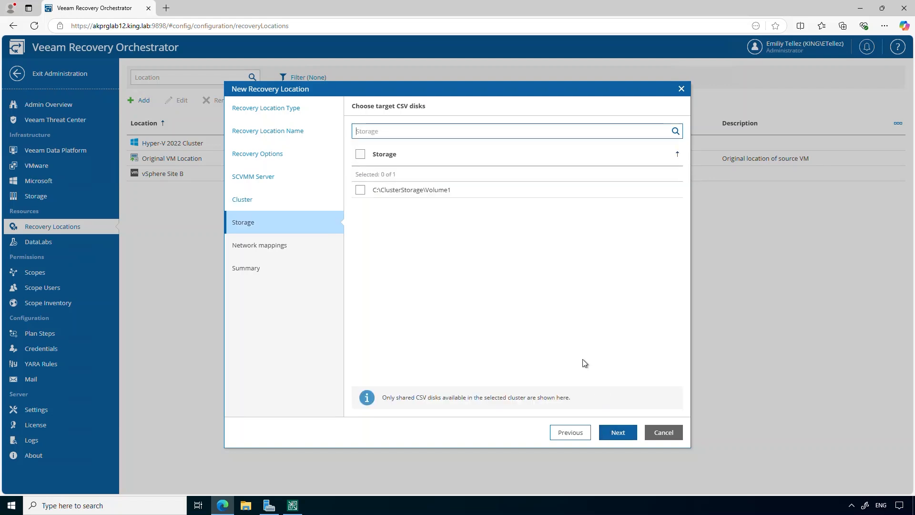
click(361, 189)
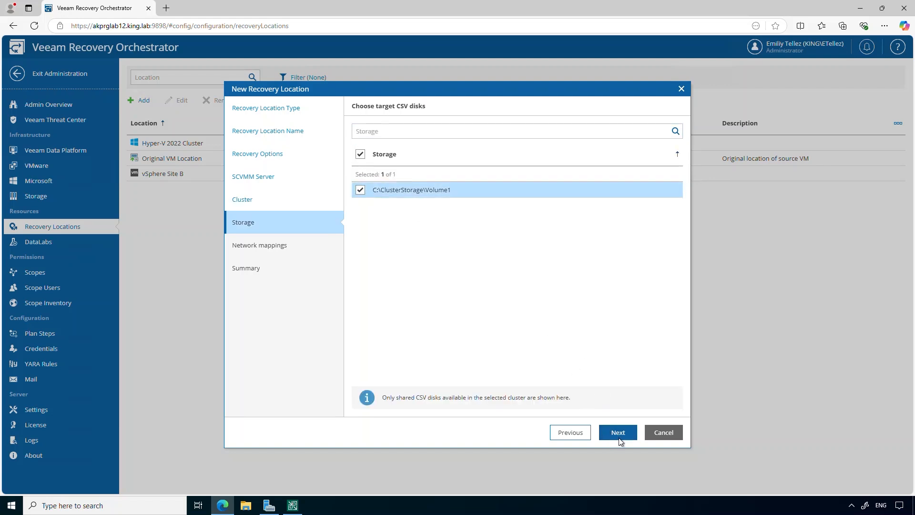
click(604, 434)
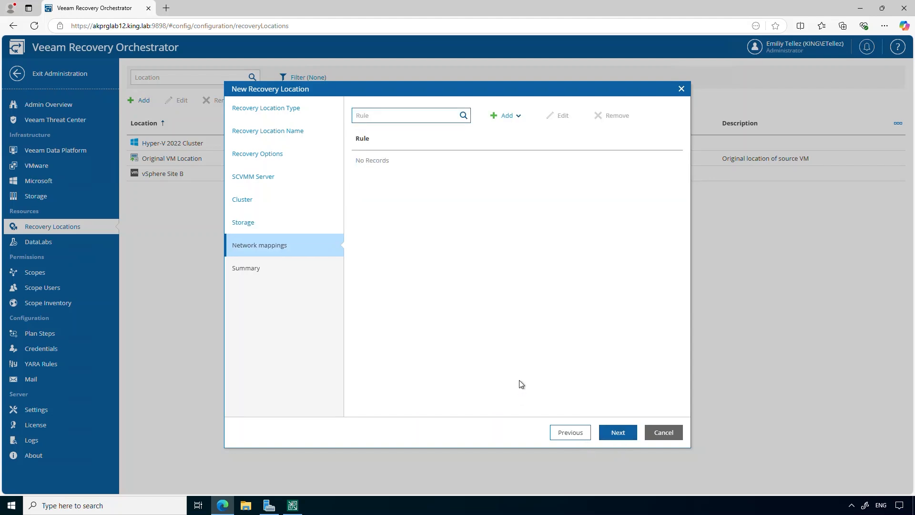
Map source network KING.LAB on AKADMIN111 / AKHV22NCLA.KING.LAB to target network DEV.AMUST.
click(504, 121)
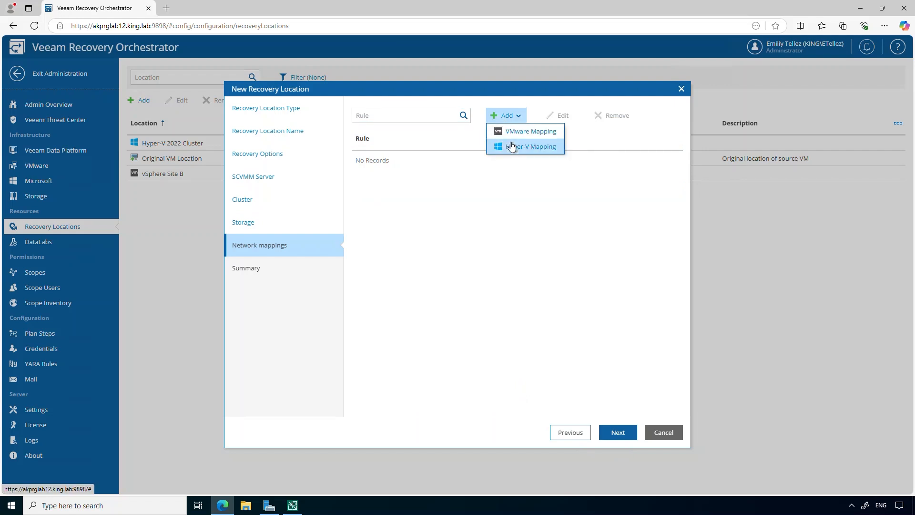
click(511, 146)
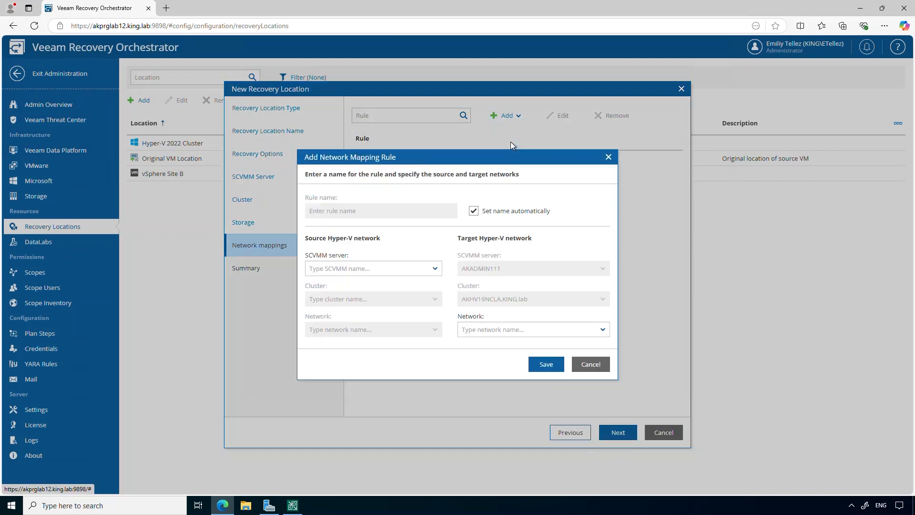
click(435, 268)
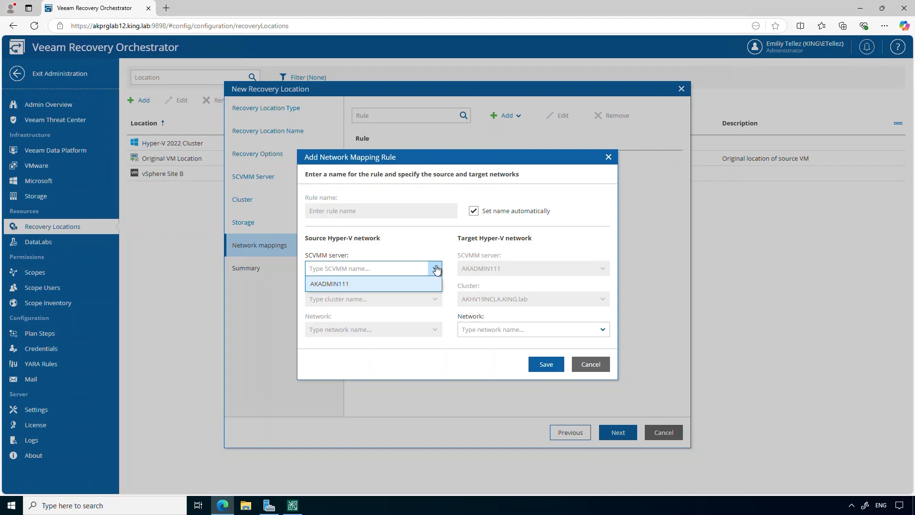
click(432, 284)
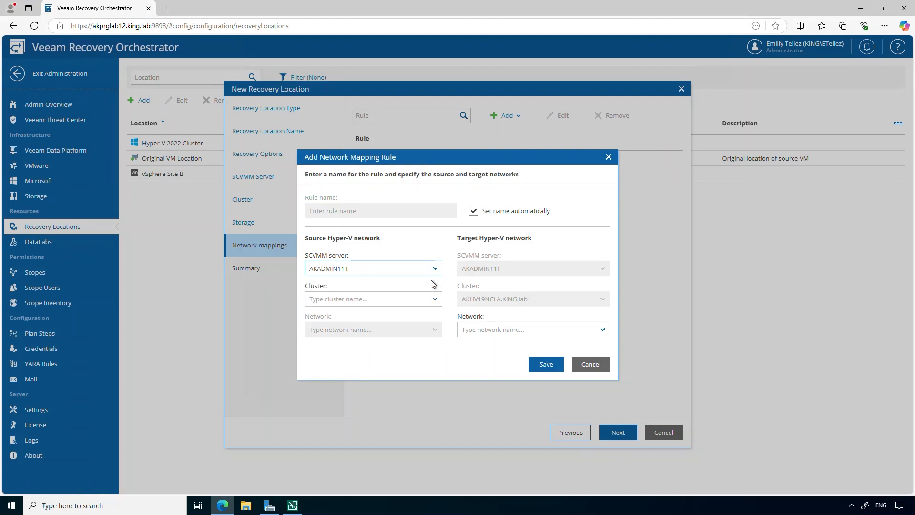
click(434, 299)
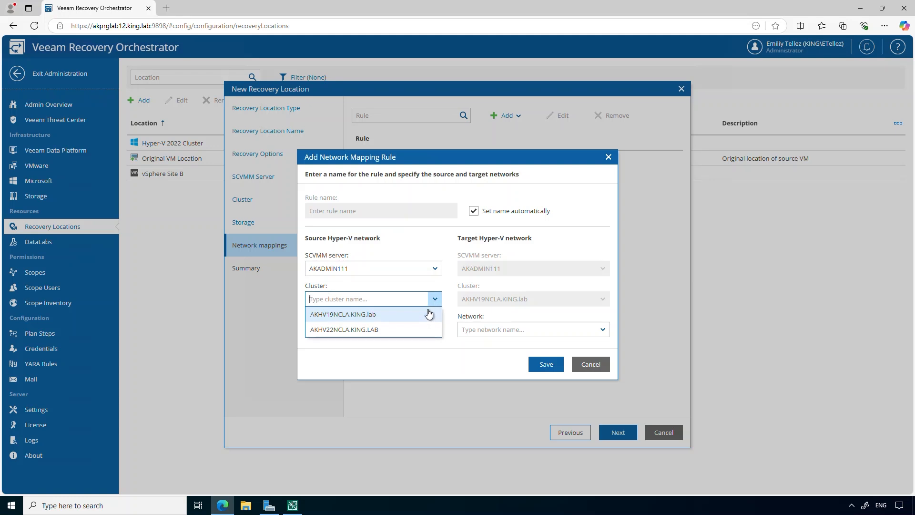
click(425, 330)
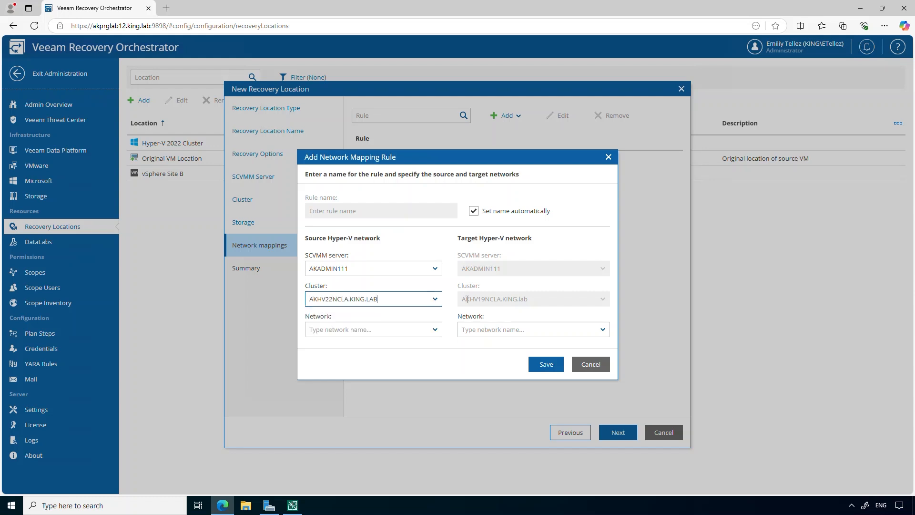
click(435, 330)
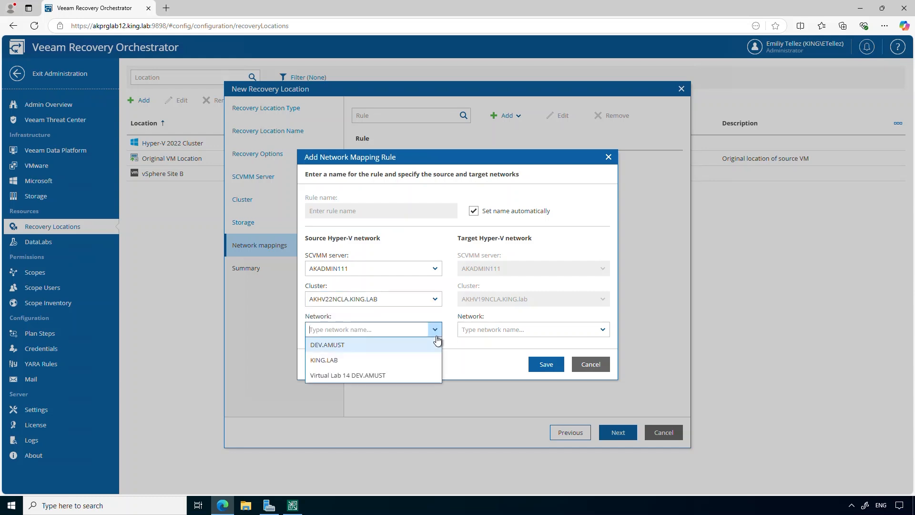
click(429, 362)
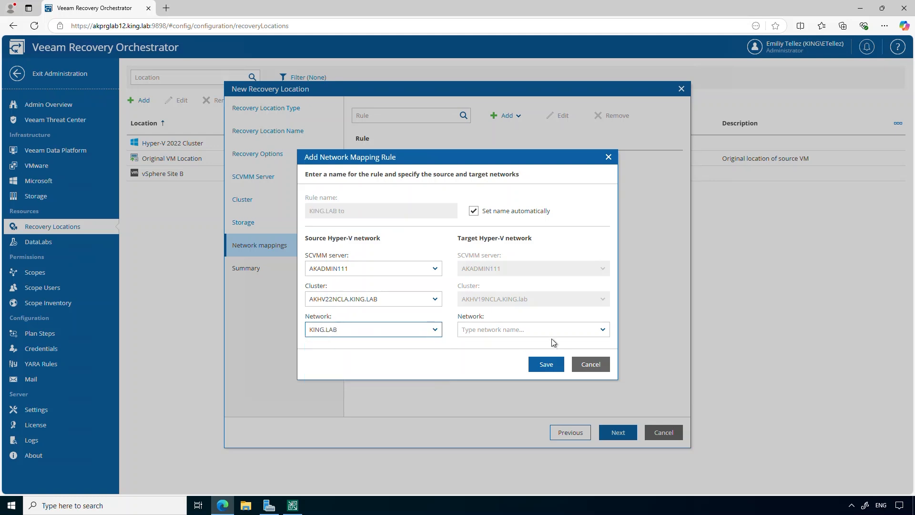
click(603, 331)
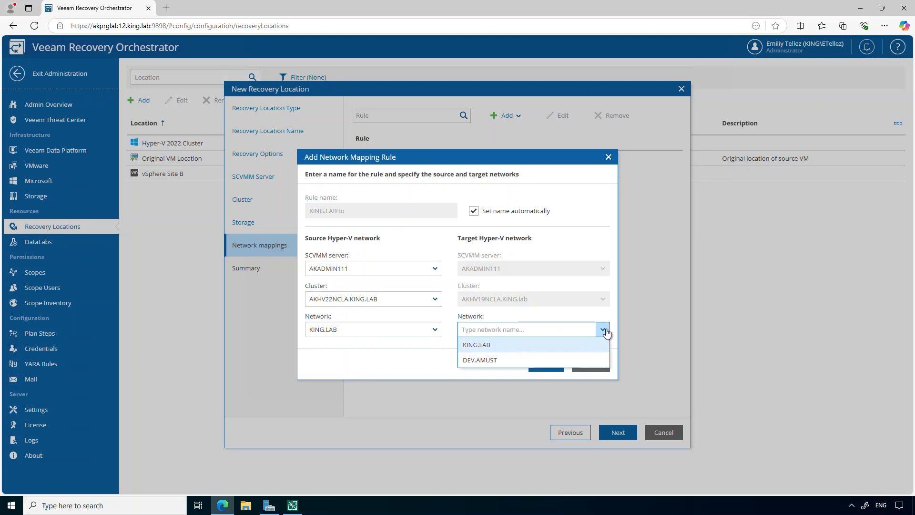
click(580, 361)
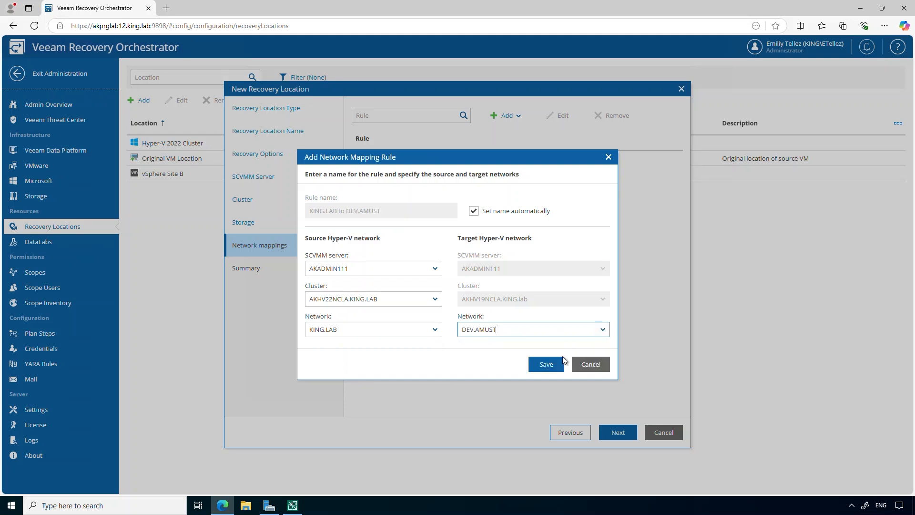
click(549, 364)
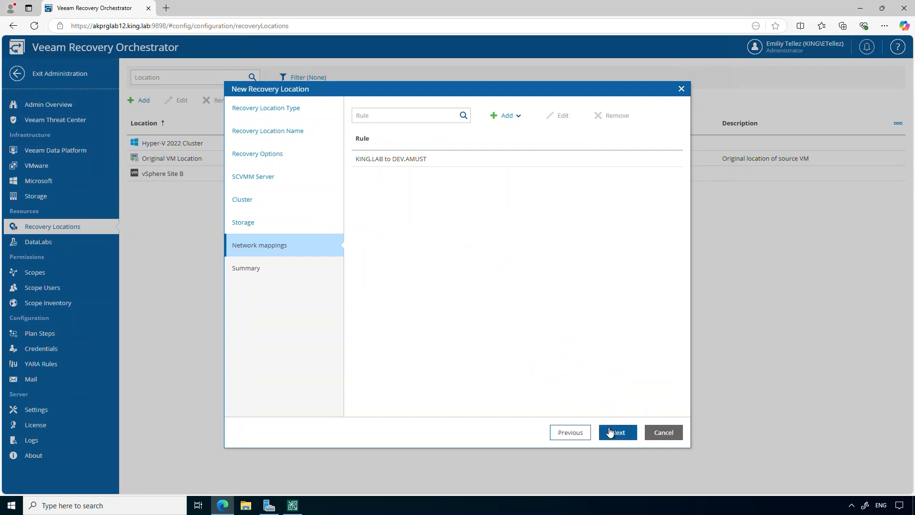
Cancel the New Recovery Location wizard, returning to the three existing locations.
click(664, 432)
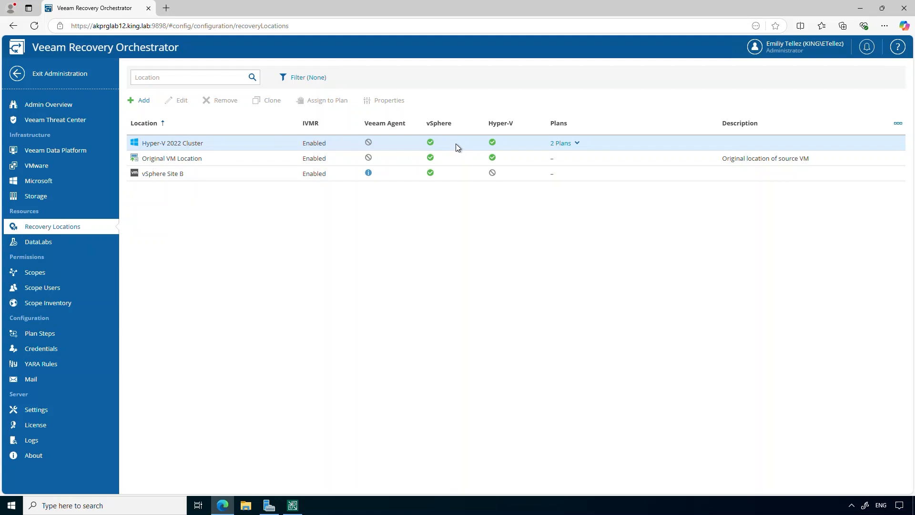
From the Recovery Plans page, create a new plan named TEST of type Restore.
click(74, 80)
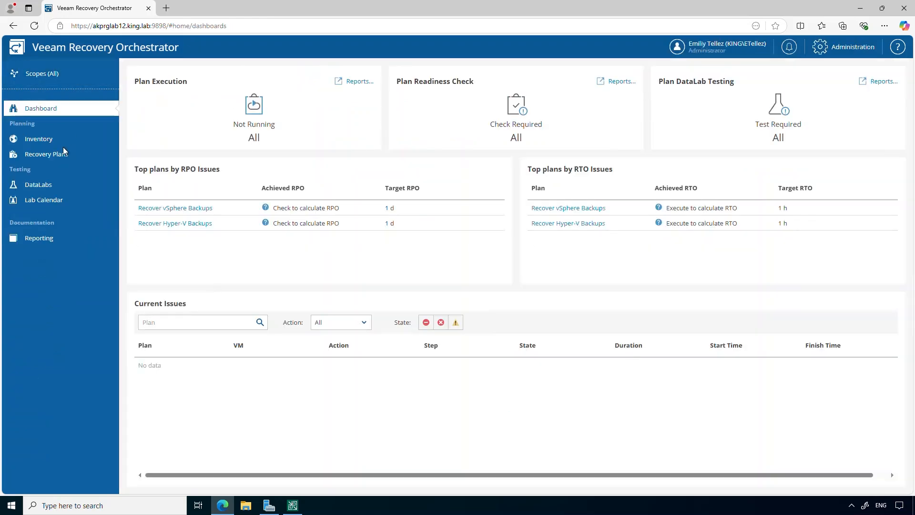
click(60, 160)
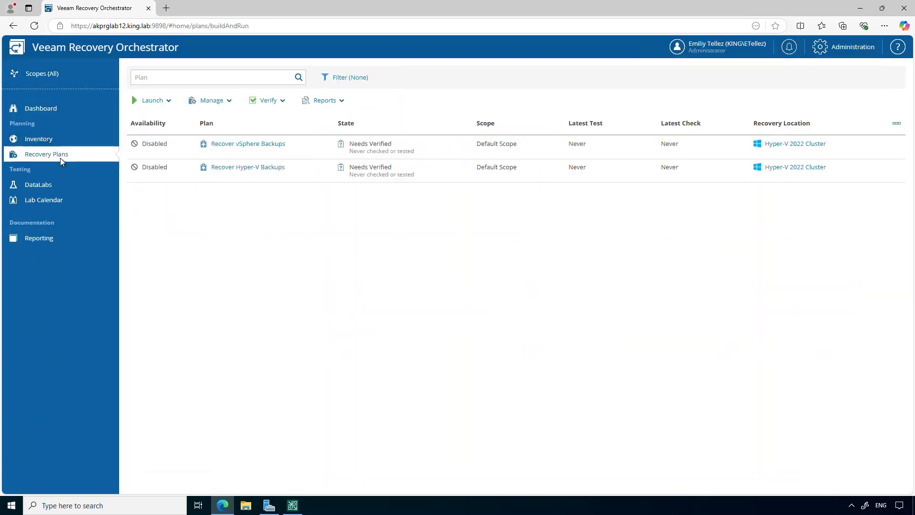
click(166, 102)
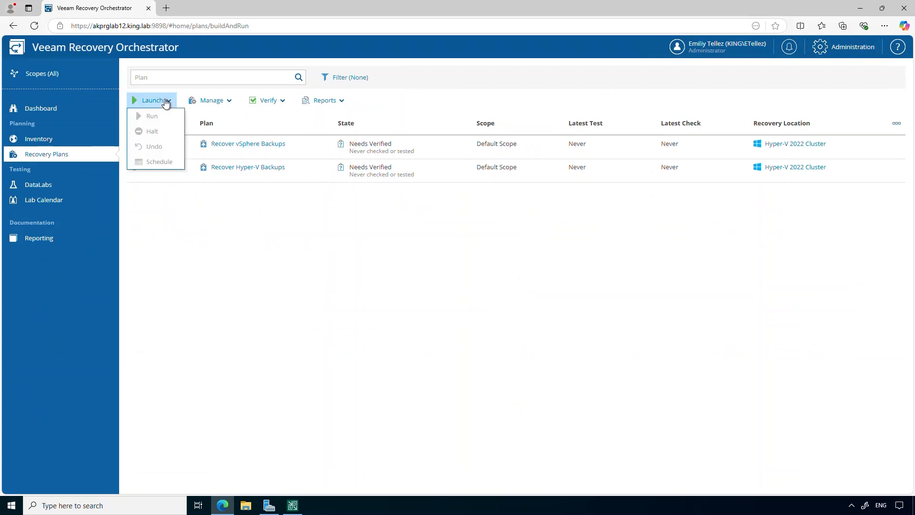
click(225, 102)
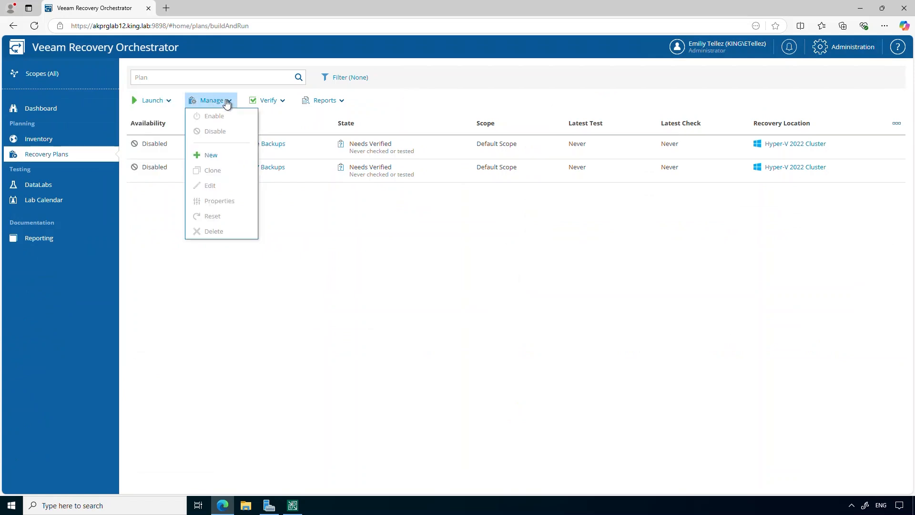
click(212, 156)
text(TEST)
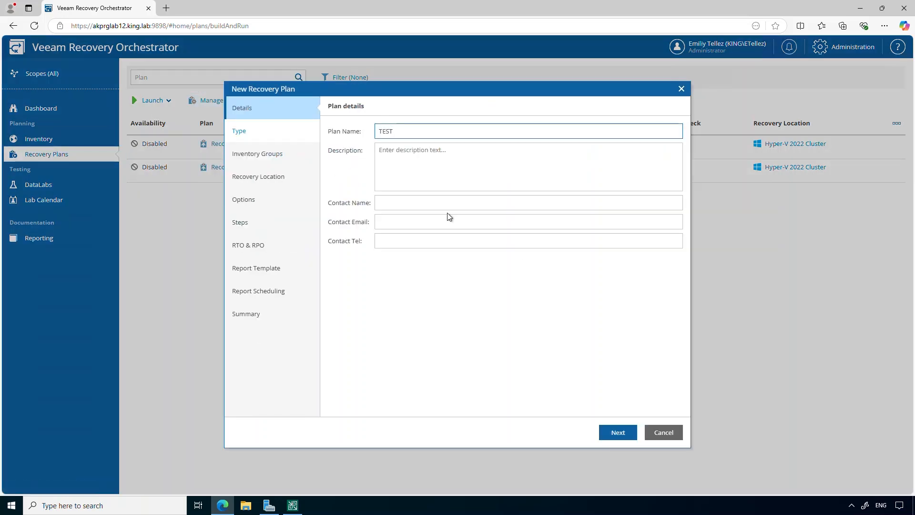
click(618, 433)
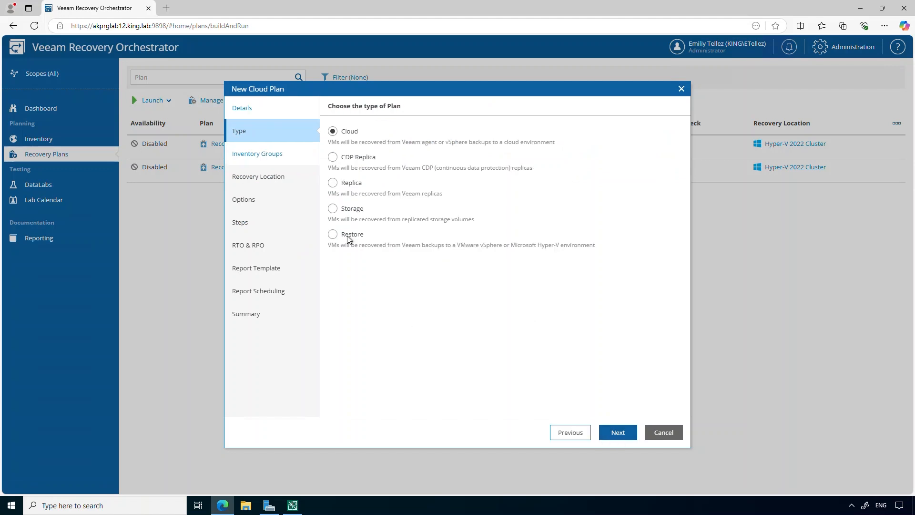
click(332, 234)
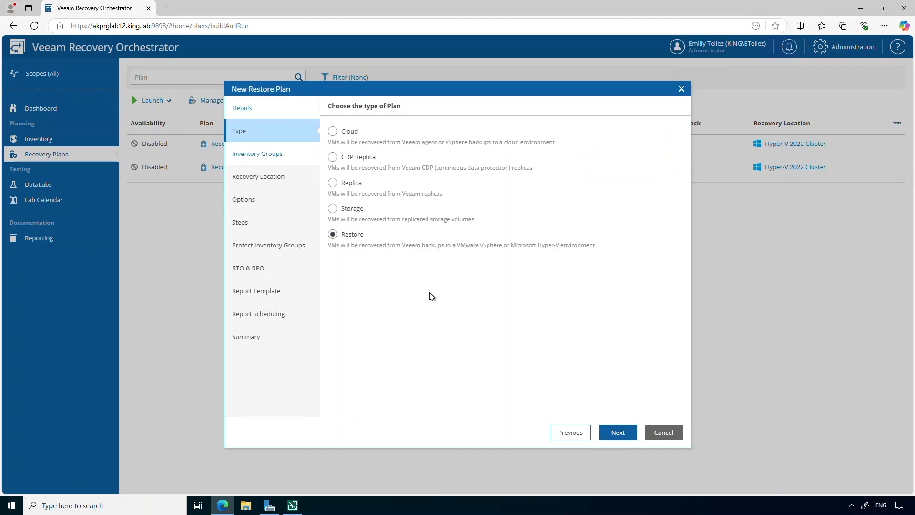
click(611, 436)
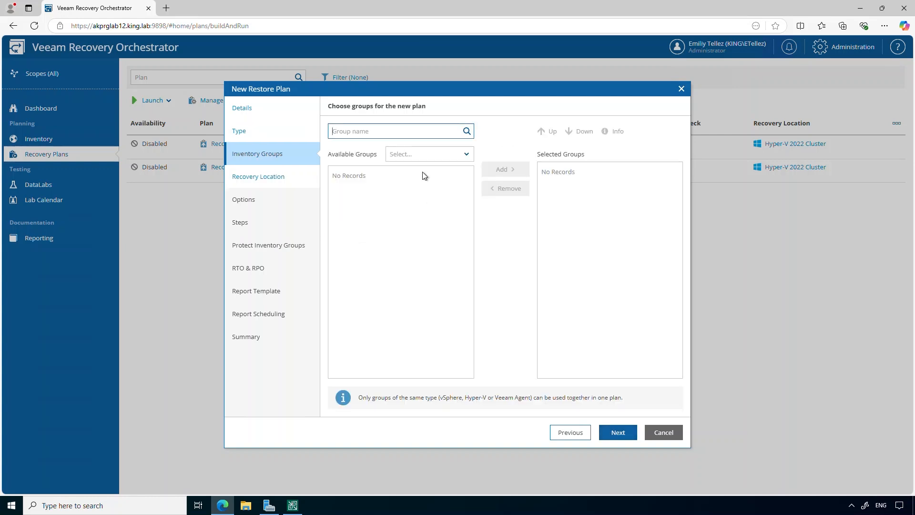
Add Hyper-V group Custom1 - wincore on hv19 and target the Hyper-V 2022 Cluster location.
click(467, 157)
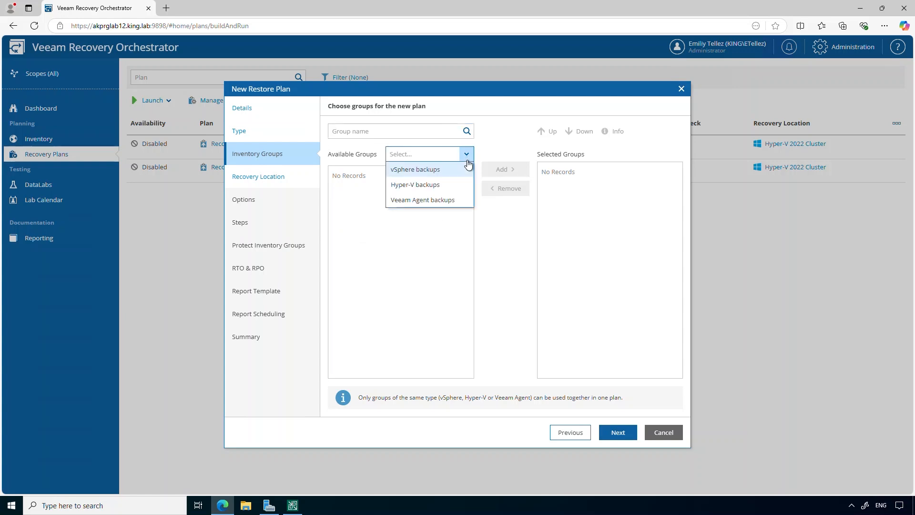
click(451, 188)
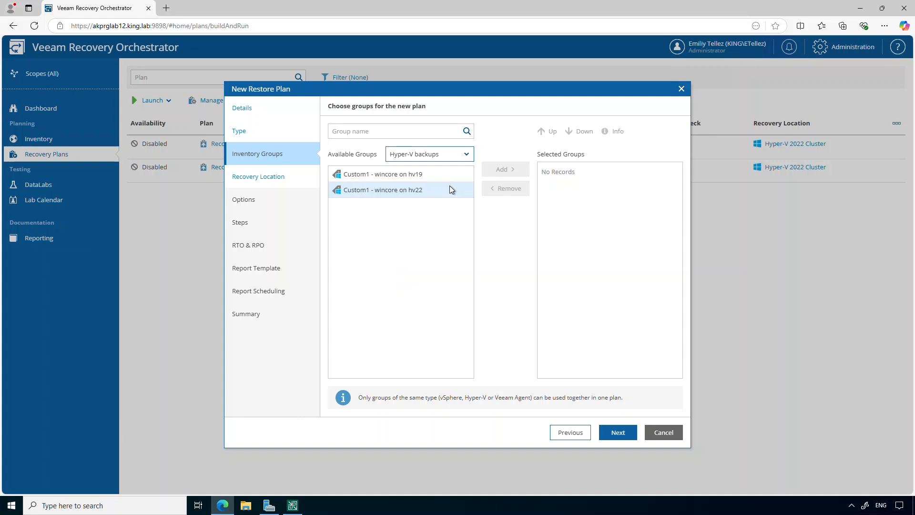
click(448, 174)
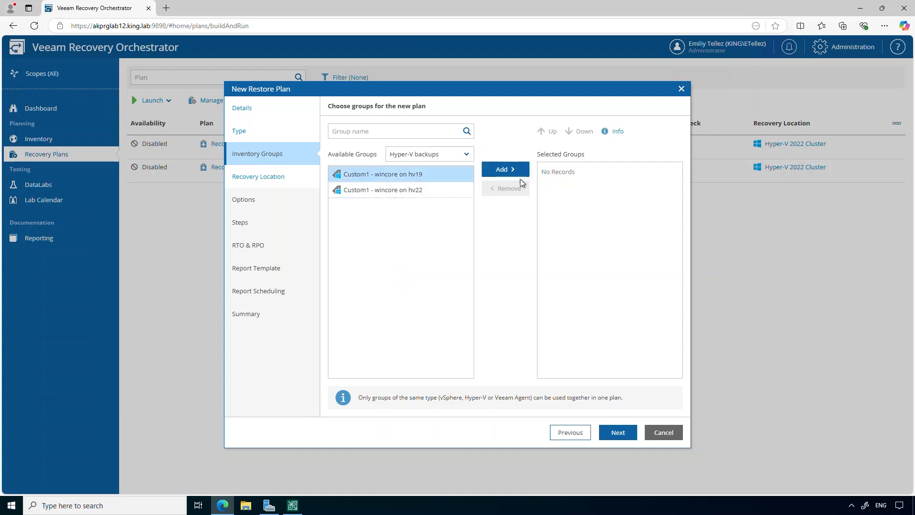
click(506, 170)
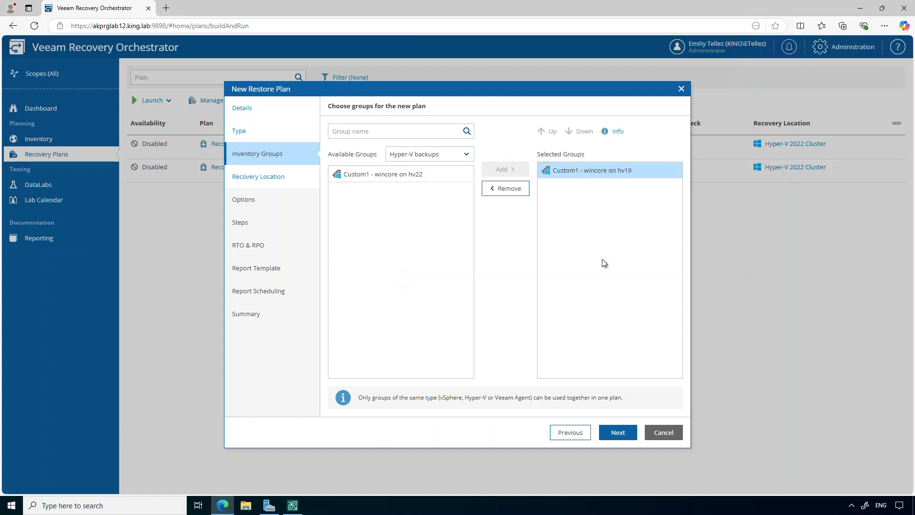
click(618, 432)
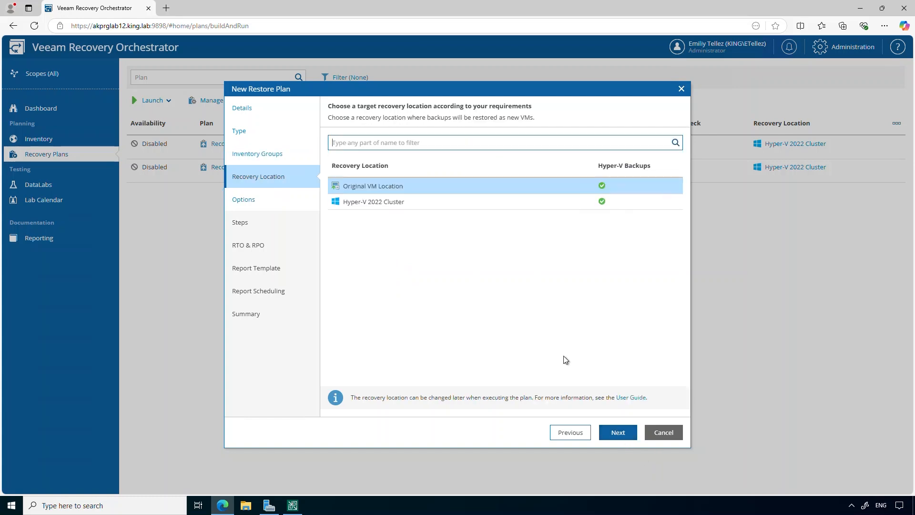
click(497, 205)
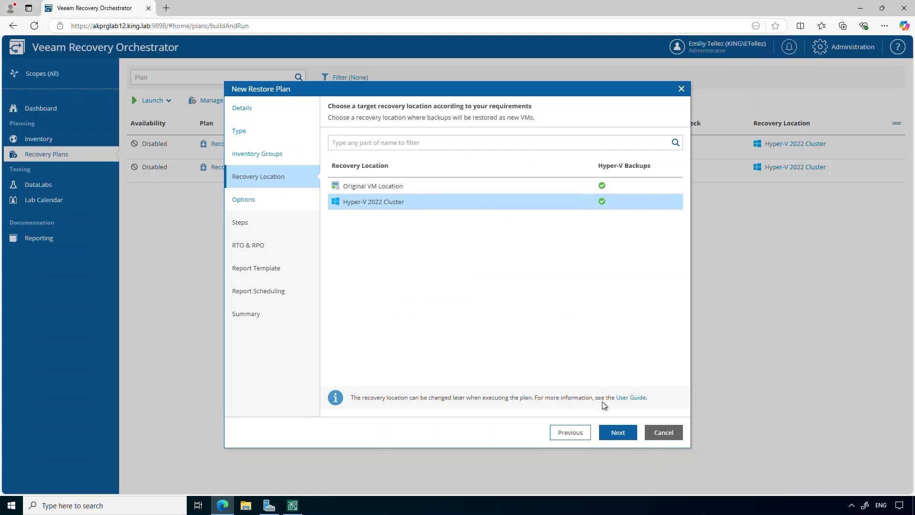
click(616, 432)
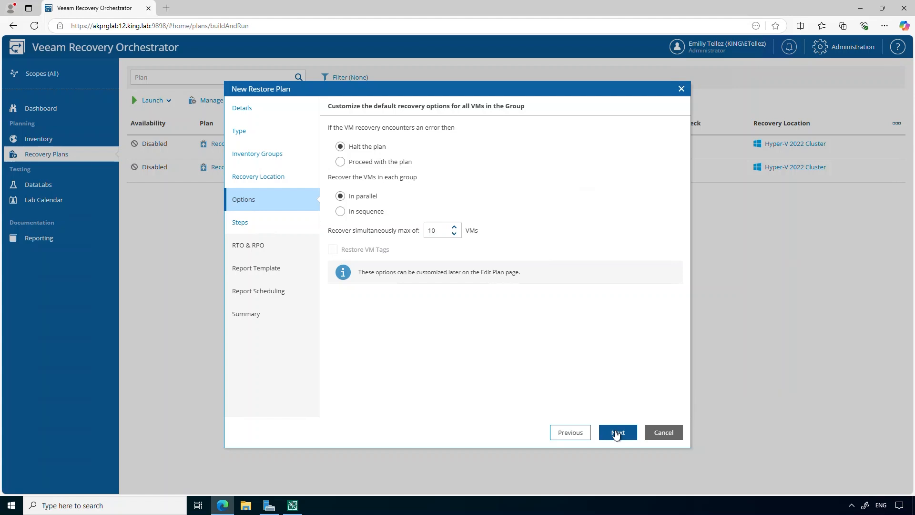
Keep halt on error, parallel recovery and a 10-VM maximum, and continue.
click(617, 433)
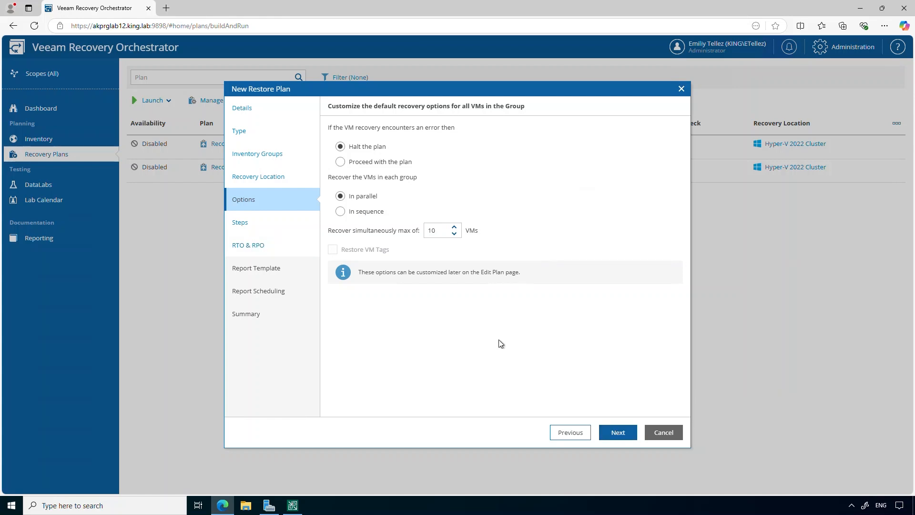
click(618, 435)
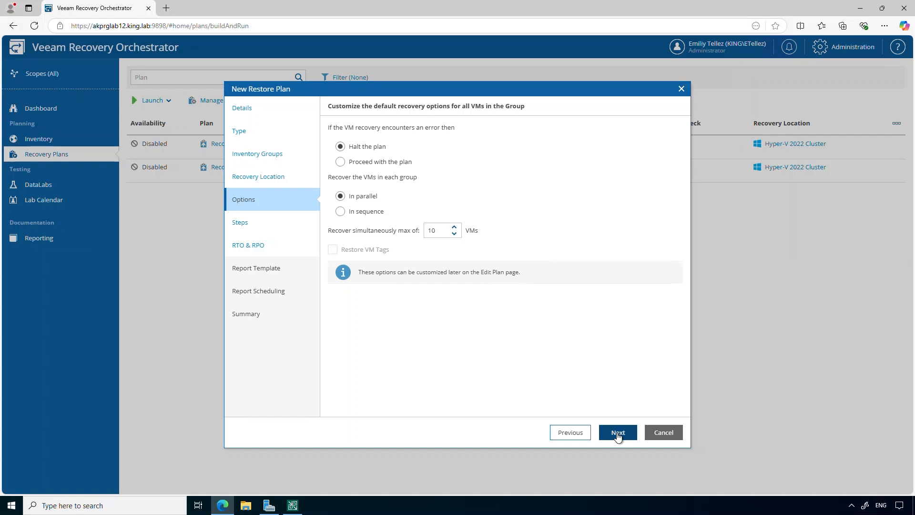
click(618, 433)
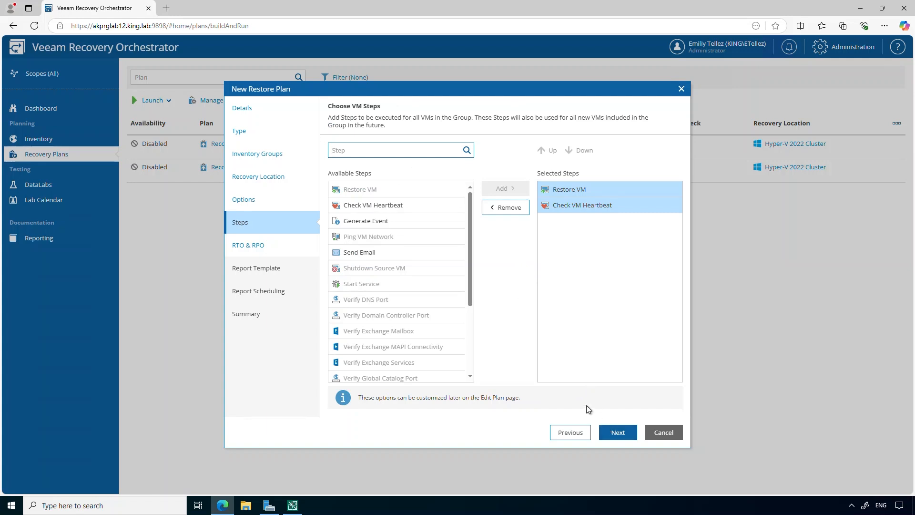
Add then remove Send Email, keeping only Restore VM and Check VM Heartbeat steps.
click(407, 255)
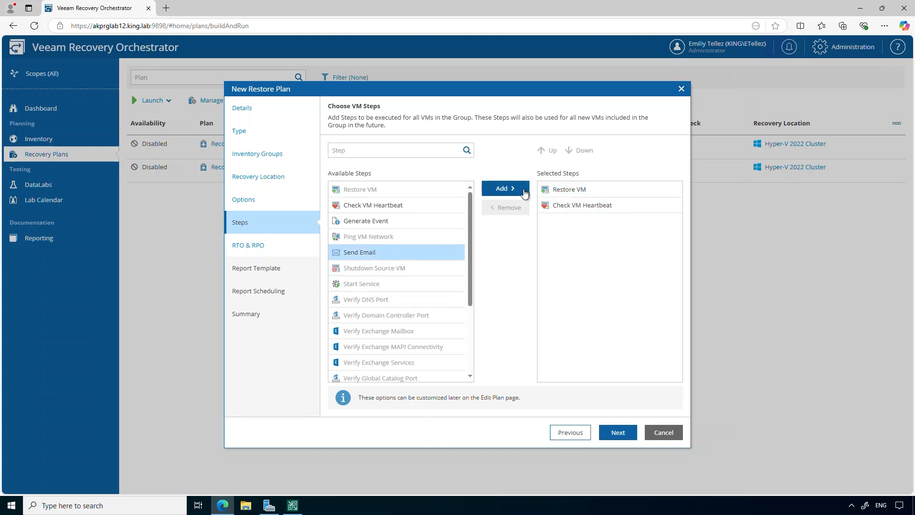
click(525, 187)
click(523, 209)
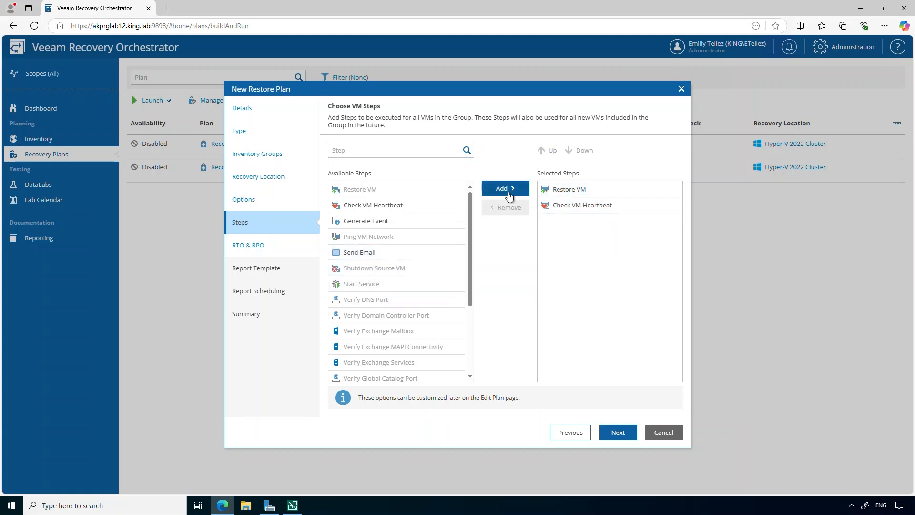
click(619, 433)
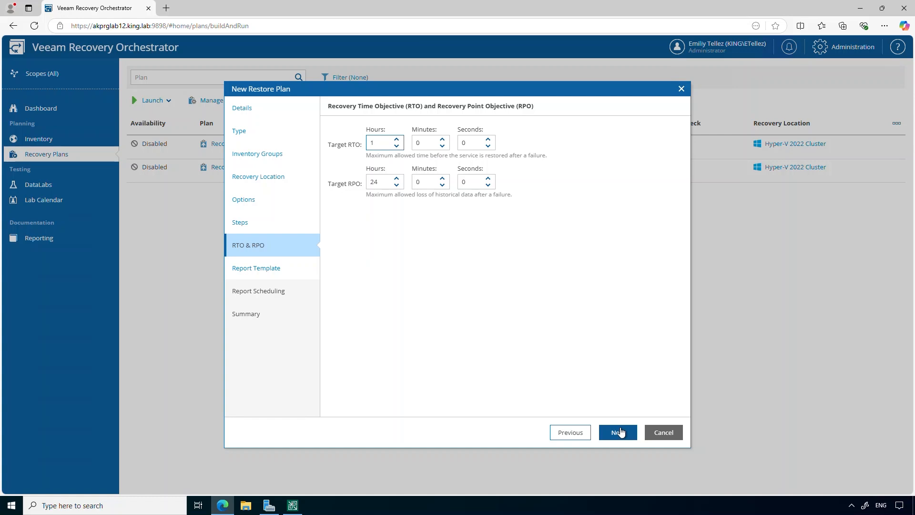
Keep the default targets, Veeam Default Template as PDF and the daily 7:00/8:00 AM report schedule, then create TEST.
click(619, 431)
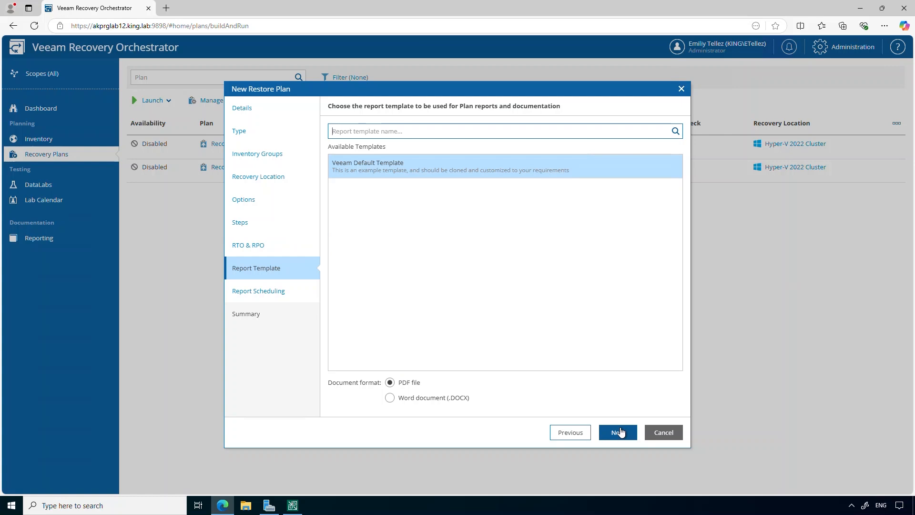
click(620, 432)
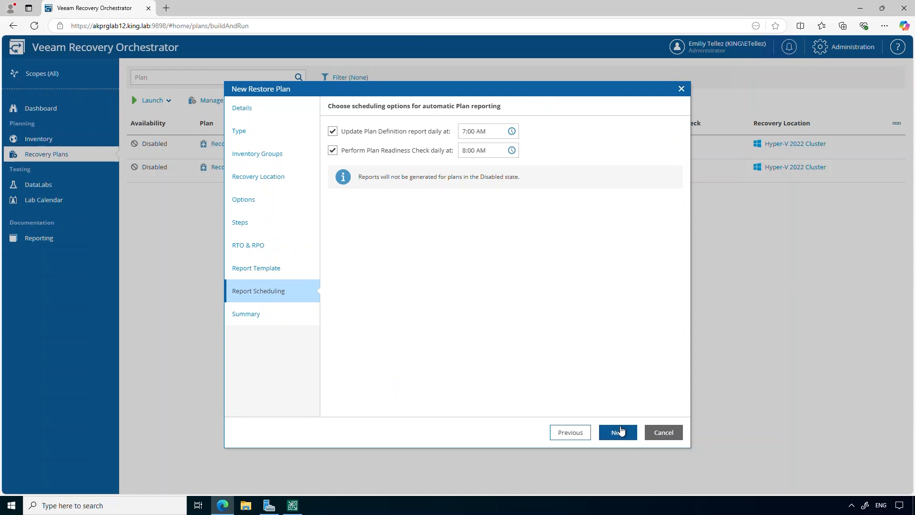
click(621, 430)
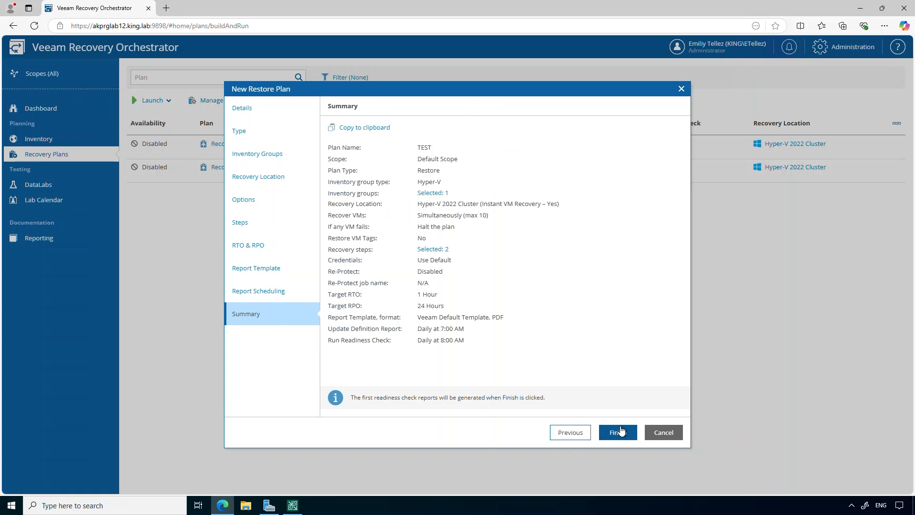
click(619, 432)
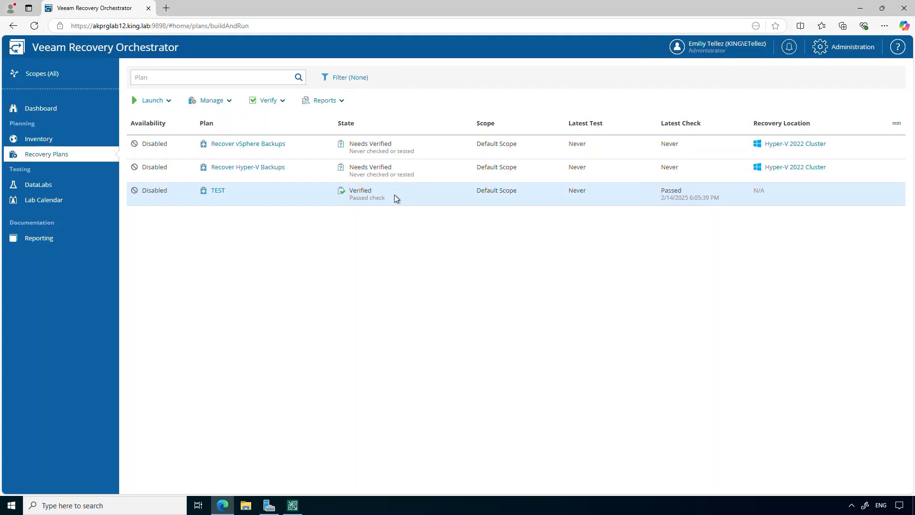
Start a run of TEST, enter the account password and keep Hyper-V 2022 Cluster as the recovery location.
click(246, 196)
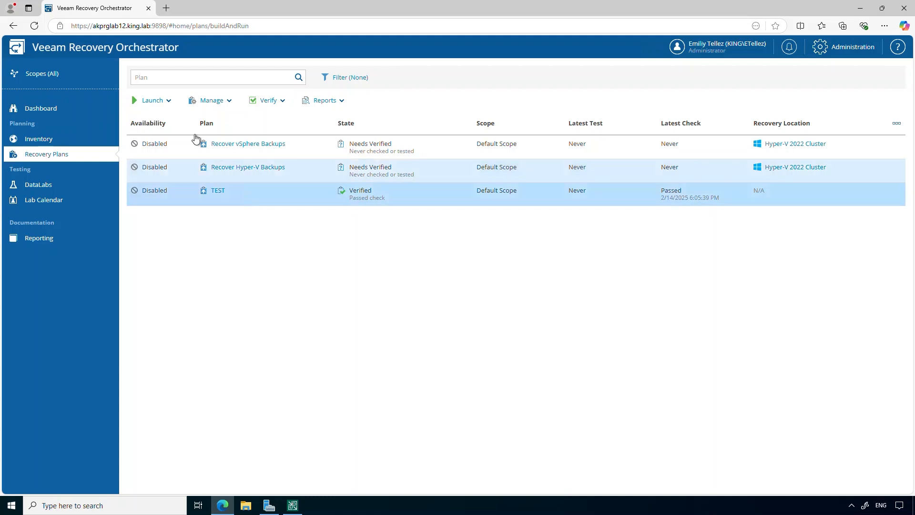
click(167, 99)
click(176, 119)
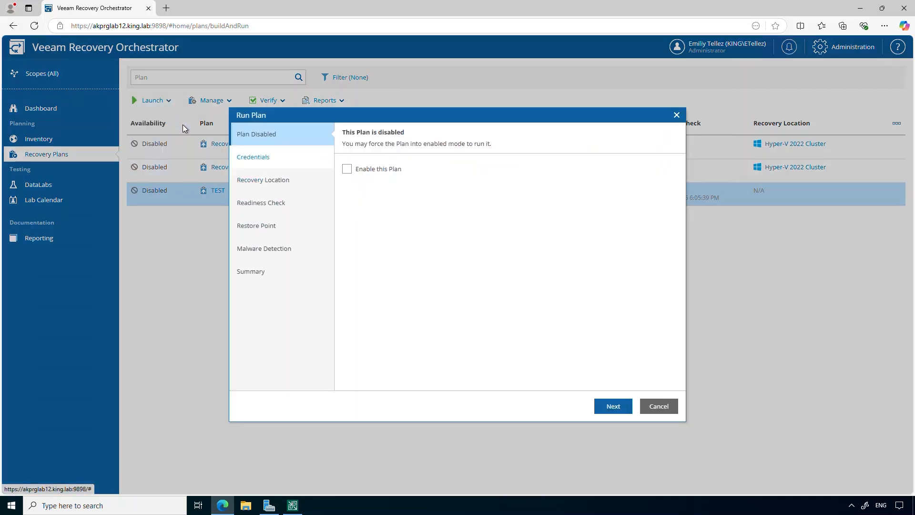
click(613, 406)
text(•••••••••)
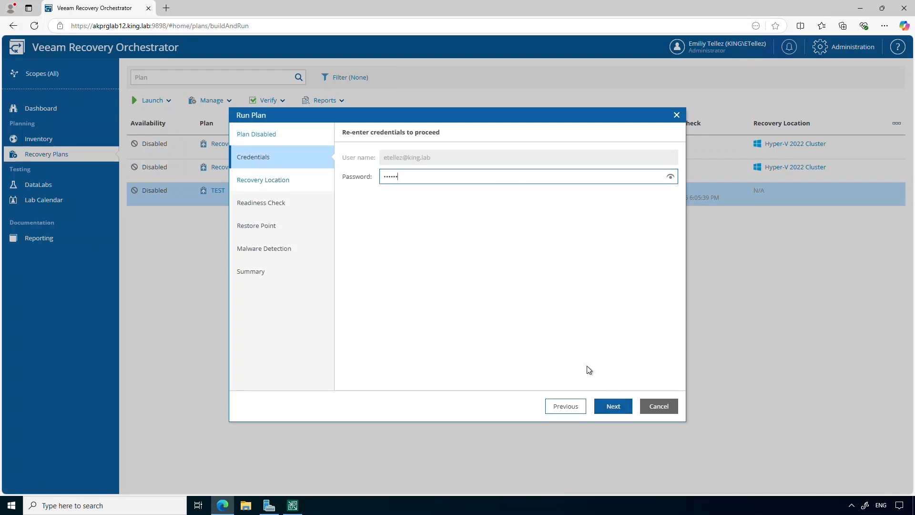
key(Return)
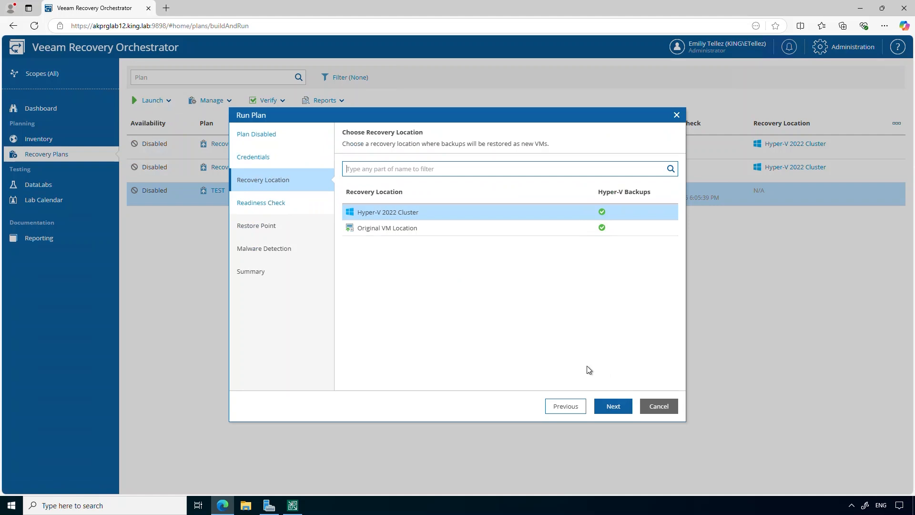
click(599, 407)
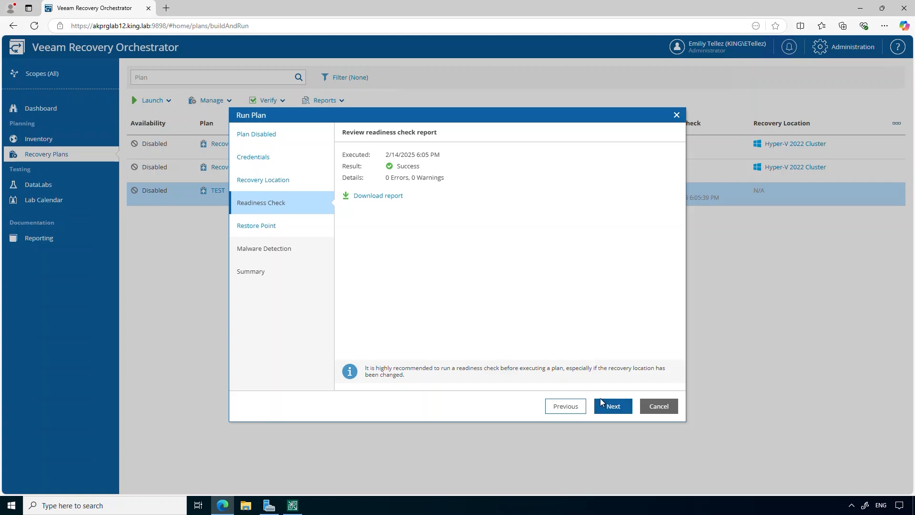
click(604, 407)
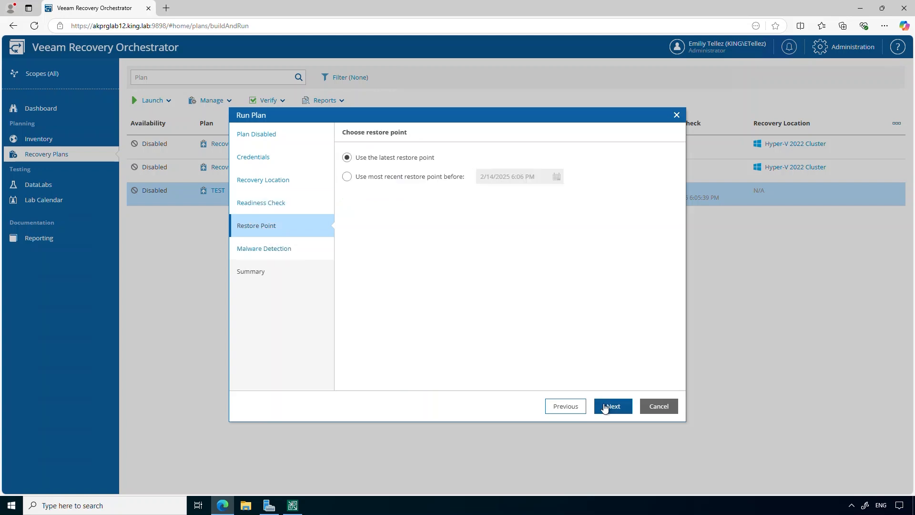
Run TEST from the latest restore point, with malware checks on 10 points and disconnected network.
click(605, 407)
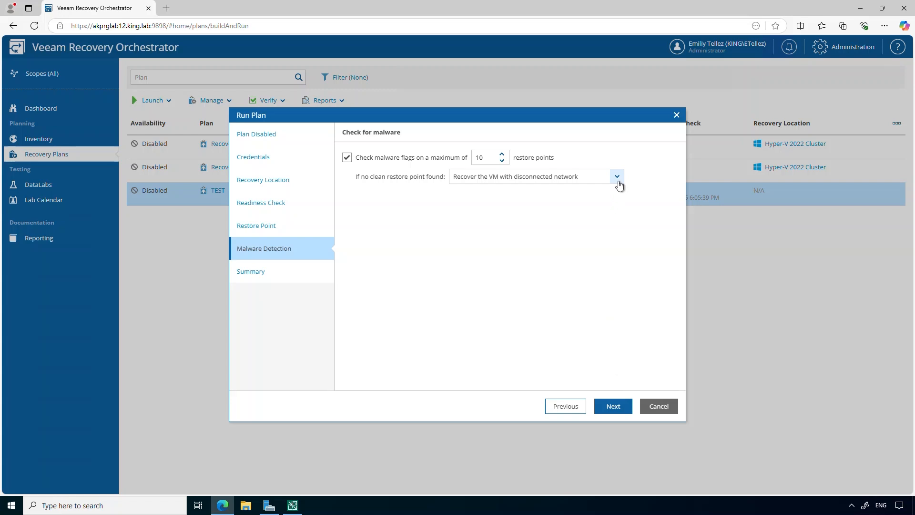
click(618, 182)
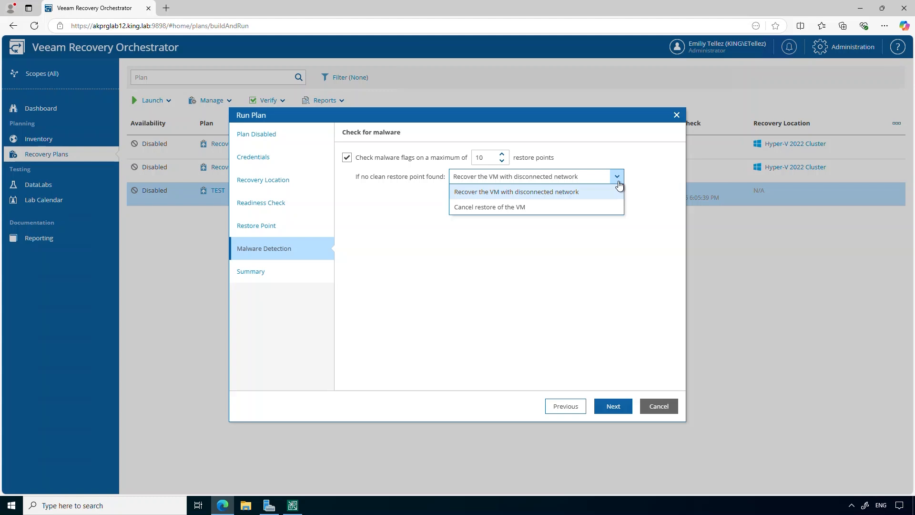
click(600, 299)
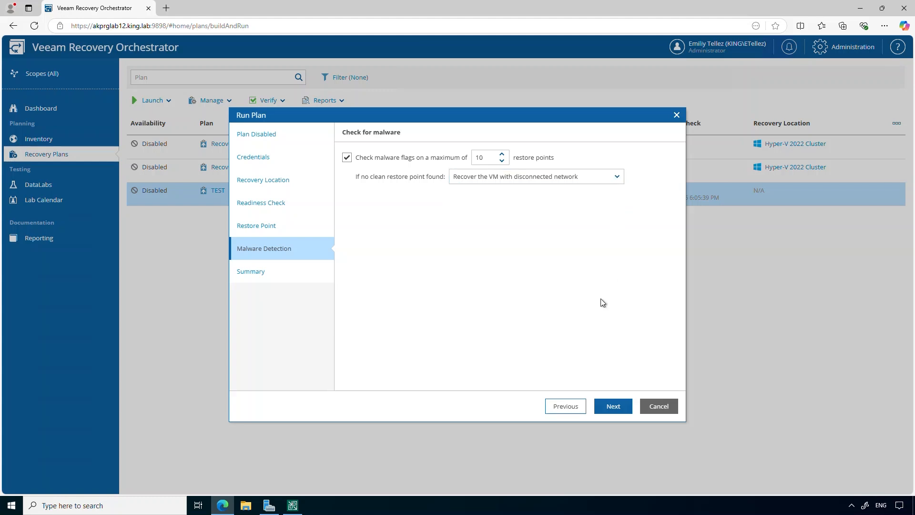
click(605, 413)
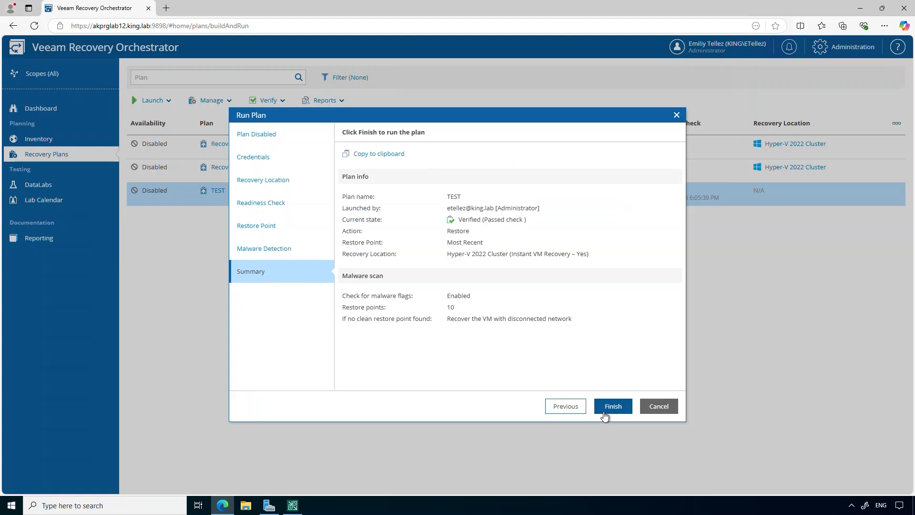
click(605, 413)
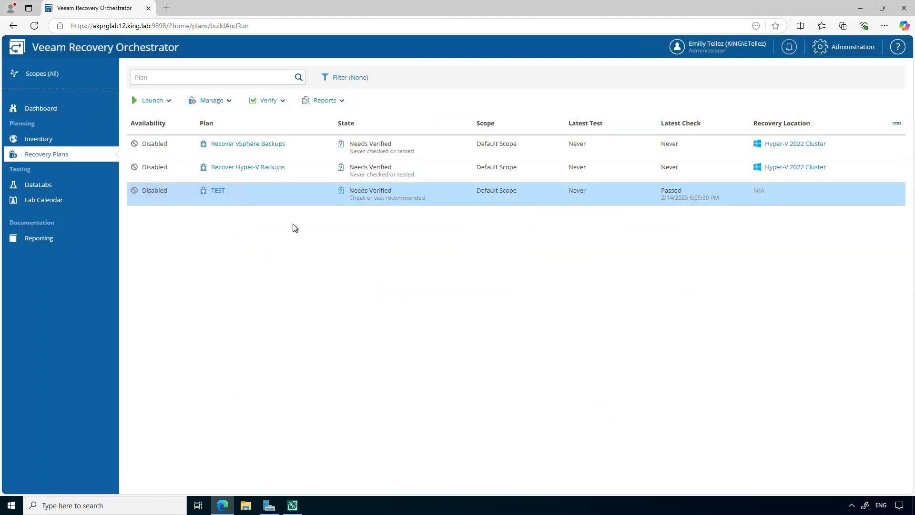
View the Restore - Recovery step log for akwincore1907 in TEST's run details.
click(214, 192)
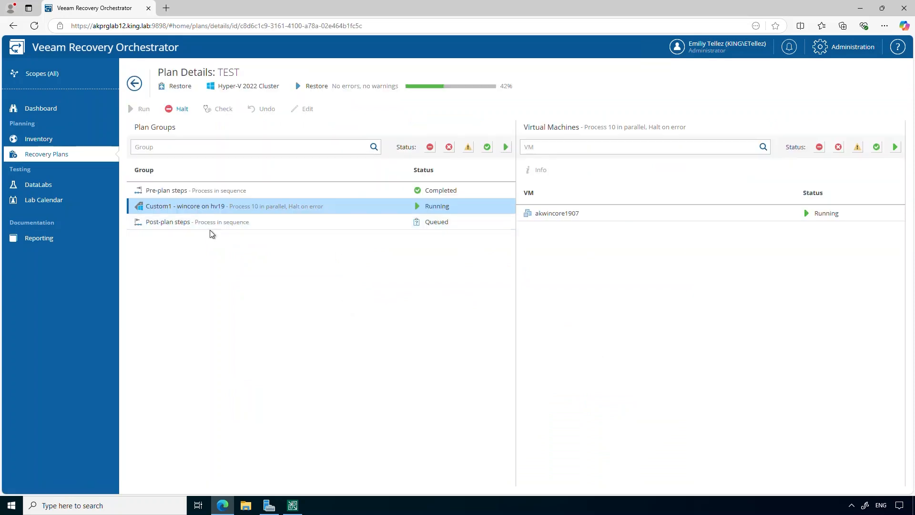
click(528, 214)
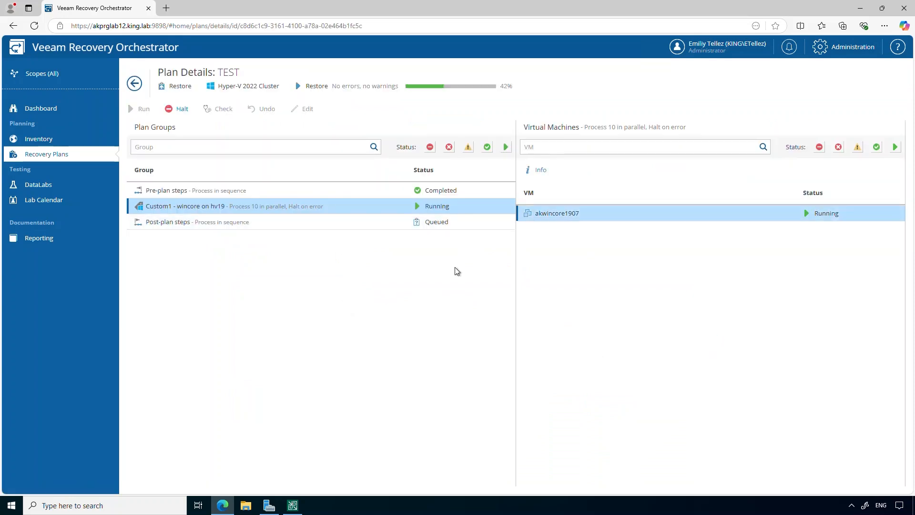
click(701, 184)
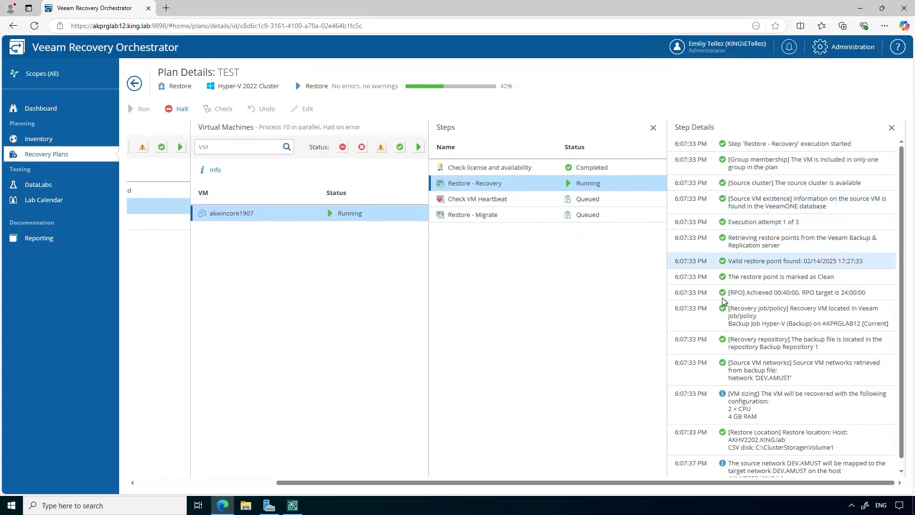
scroll(725, 342, down, 1)
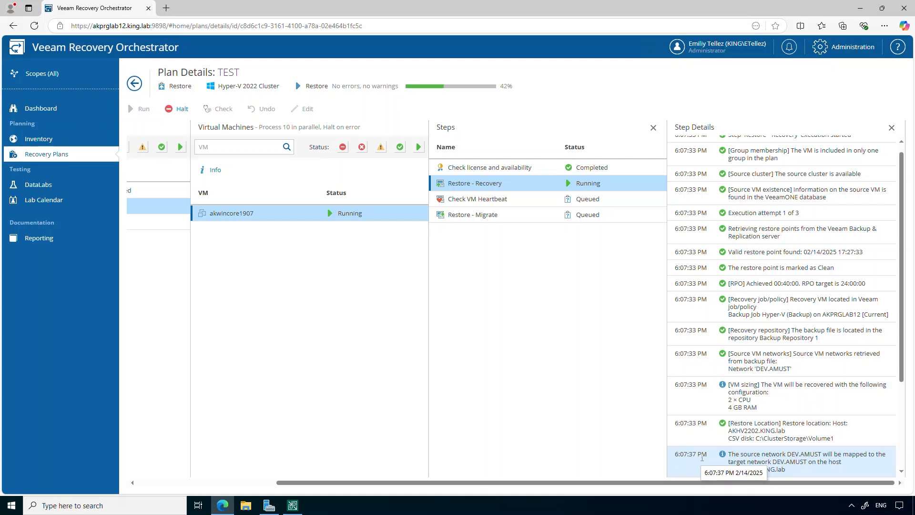
click(293, 505)
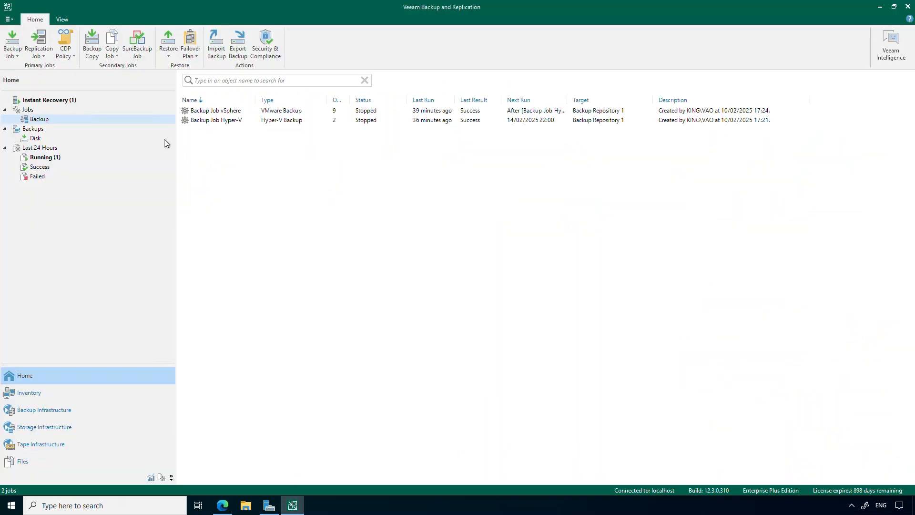
Check the akwincore1907 Instant Recovery session in Backup & Replication, then go back to Recovery Orchestrator.
click(120, 101)
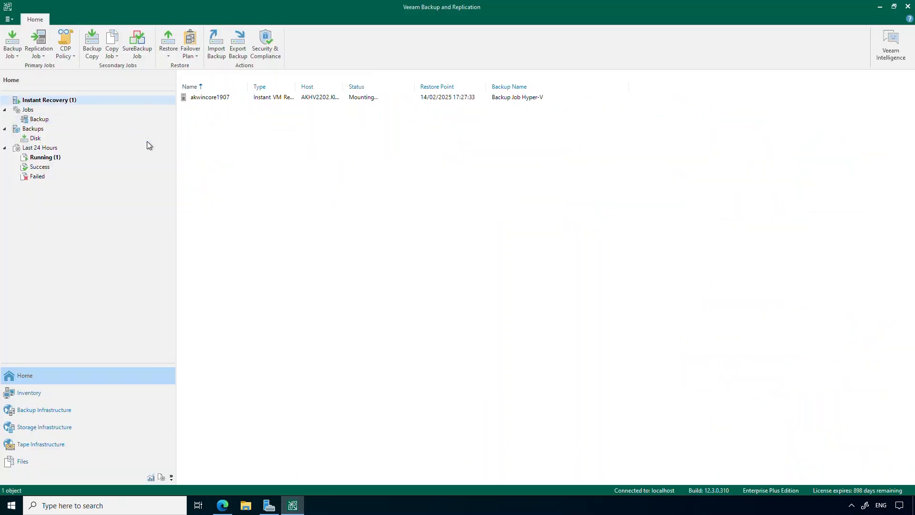
click(200, 98)
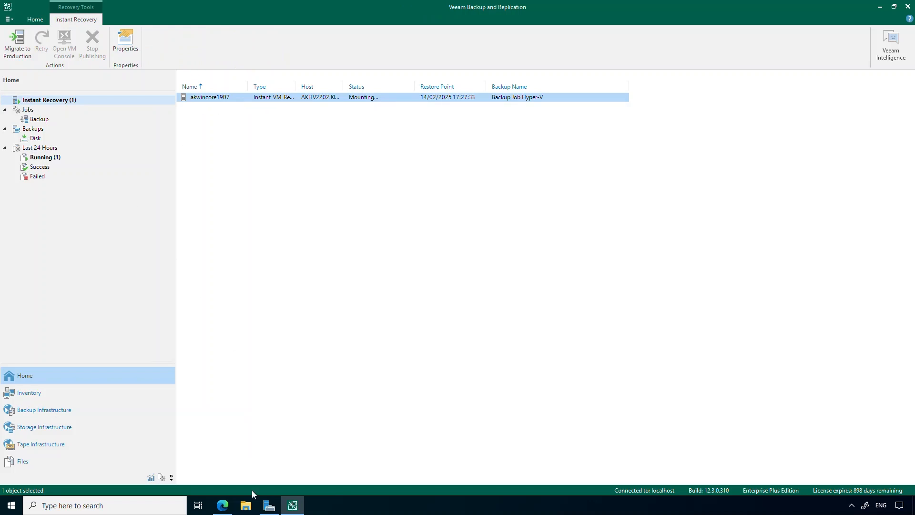
click(225, 512)
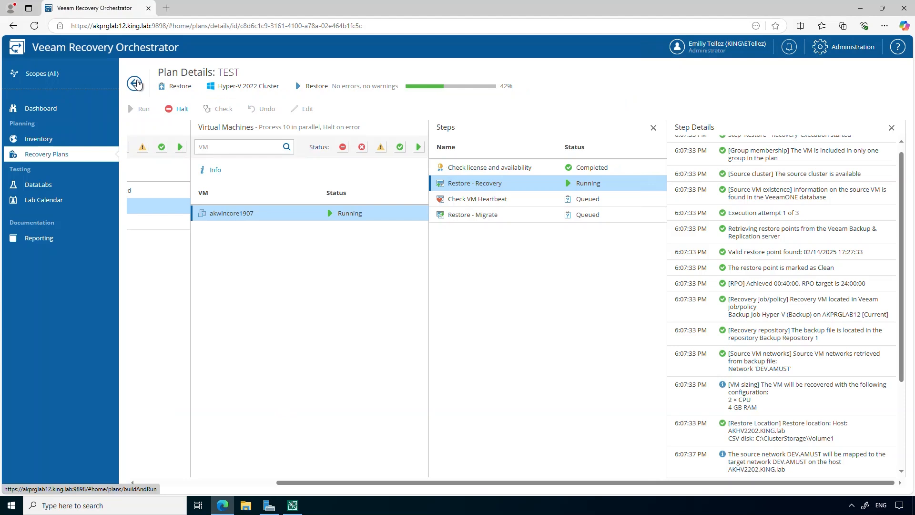
Generate the Plan Definition report for the TEST plan from the plans list.
click(136, 83)
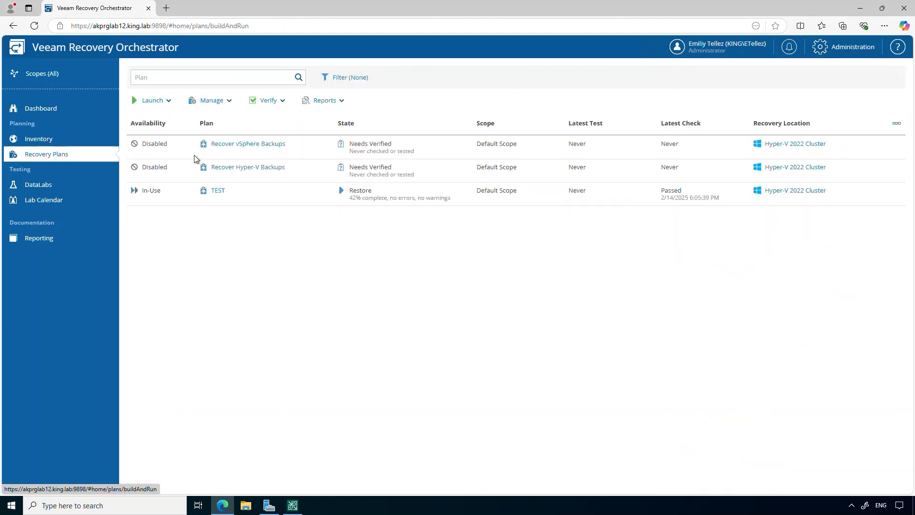
click(230, 196)
click(342, 101)
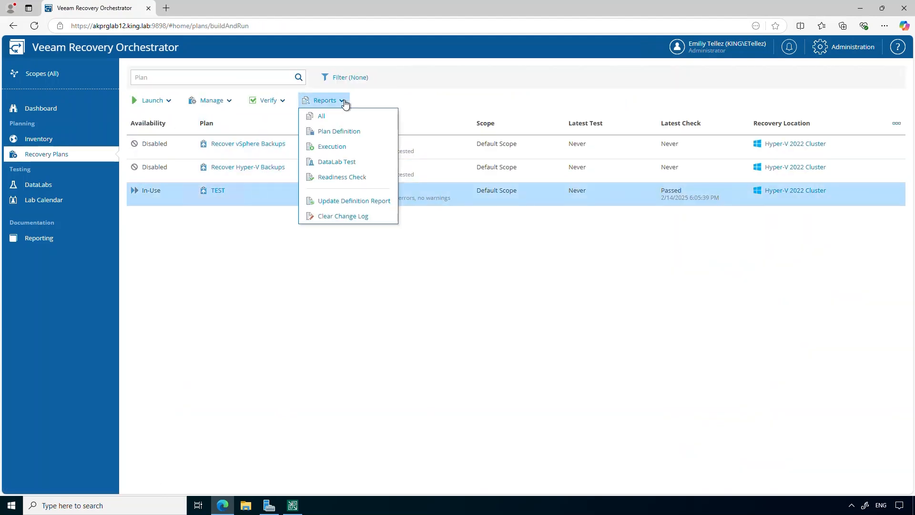
click(353, 136)
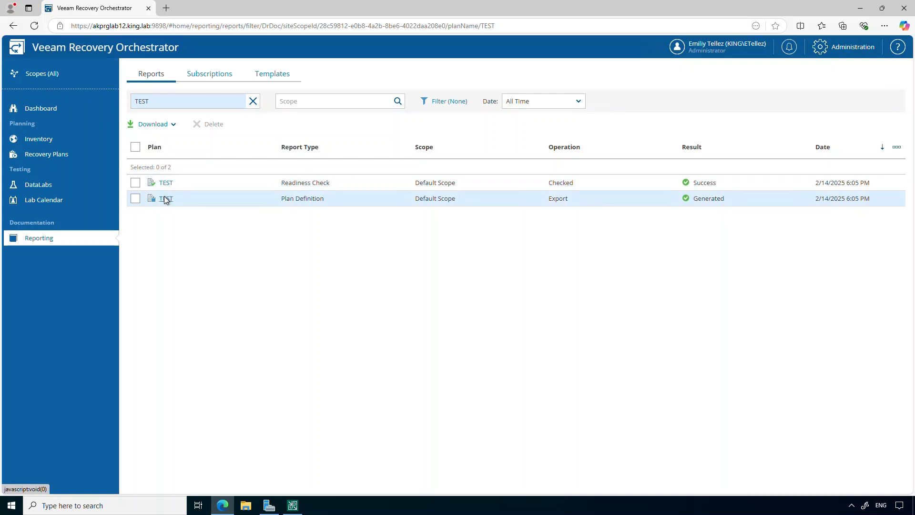
Open the TEST Plan Definition summary report as a 7-page PDF.
click(166, 199)
click(466, 303)
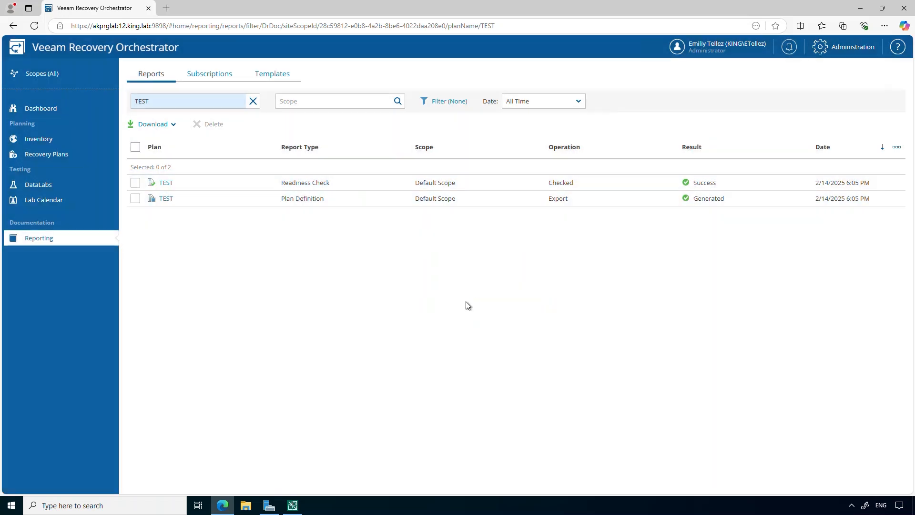
click(720, 72)
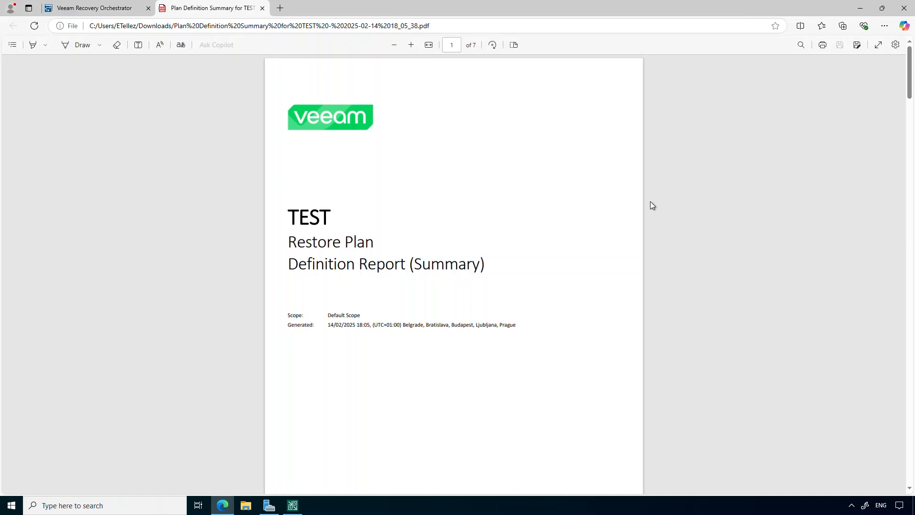
scroll(551, 296, down, 10)
scroll(551, 296, down, 12)
scroll(552, 297, down, 6)
scroll(550, 297, down, 15)
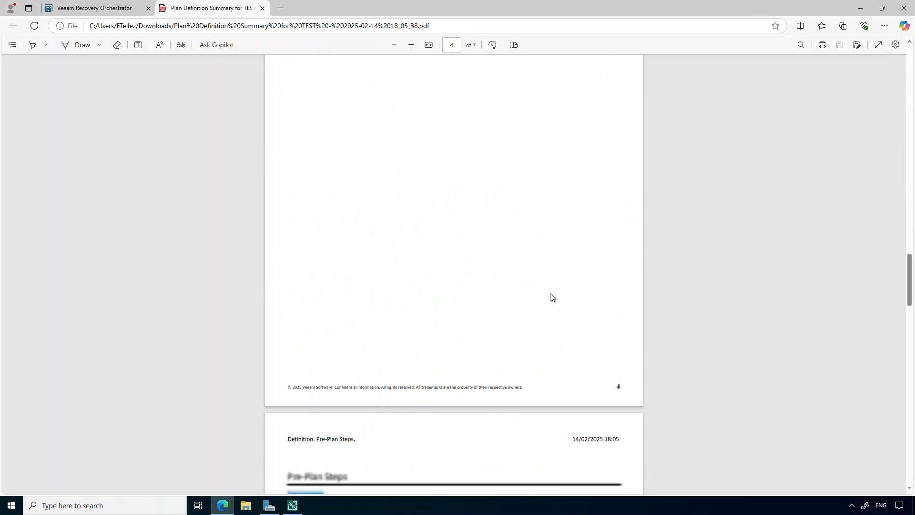
scroll(550, 297, down, 10)
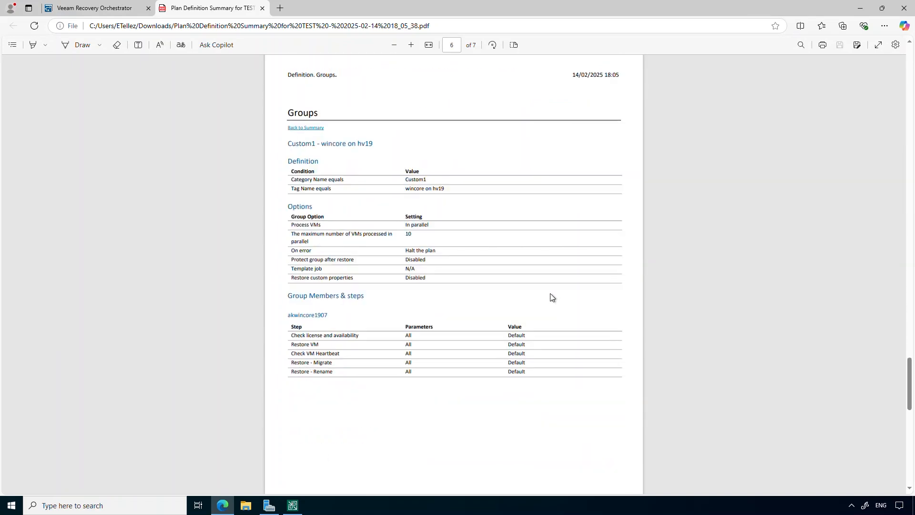
scroll(551, 297, down, 10)
scroll(552, 297, down, 3)
scroll(551, 297, up, 10)
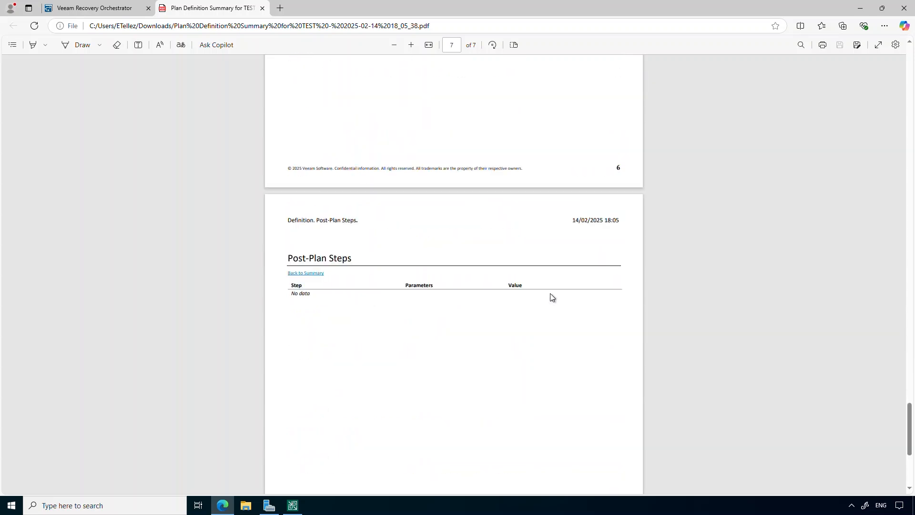
scroll(552, 297, up, 3)
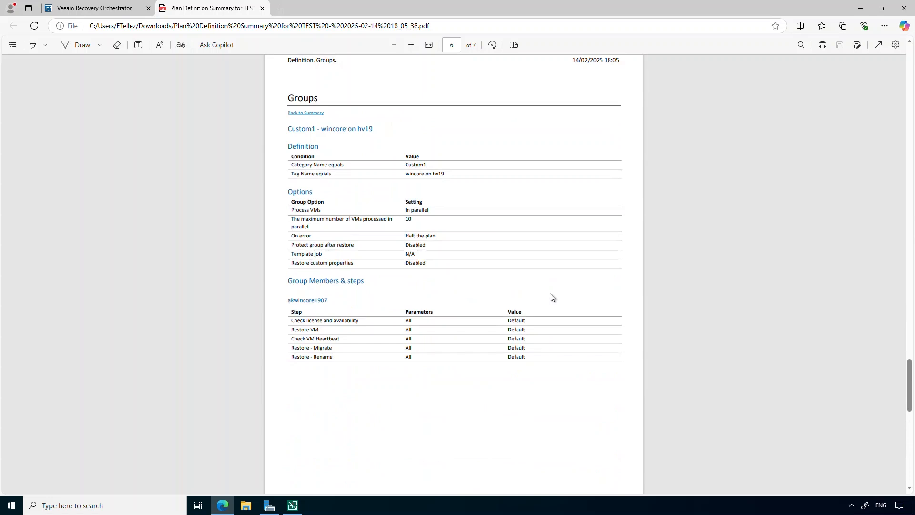
scroll(551, 294, up, 2)
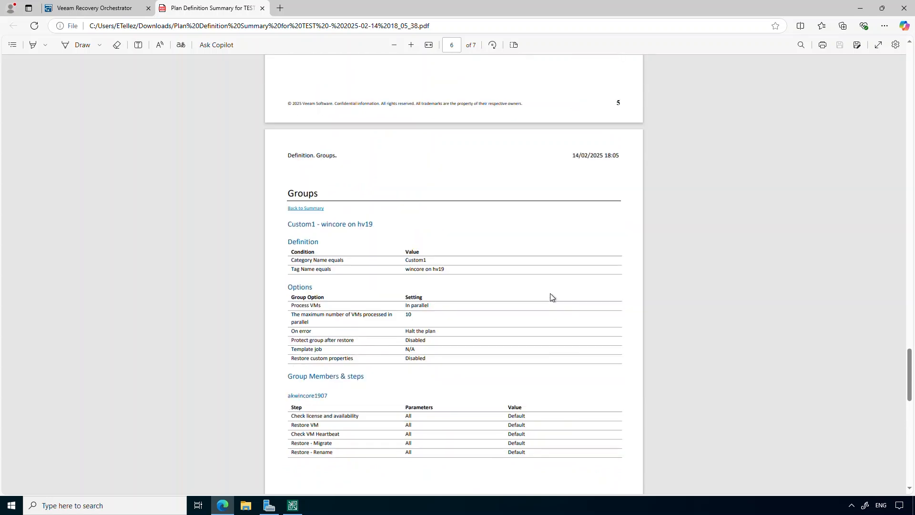
scroll(550, 293, up, 1)
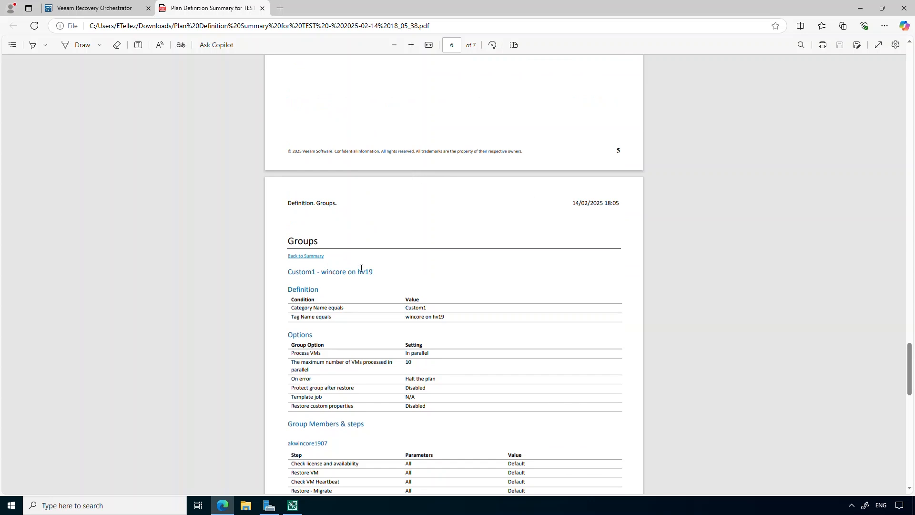
scroll(361, 269, up, 1)
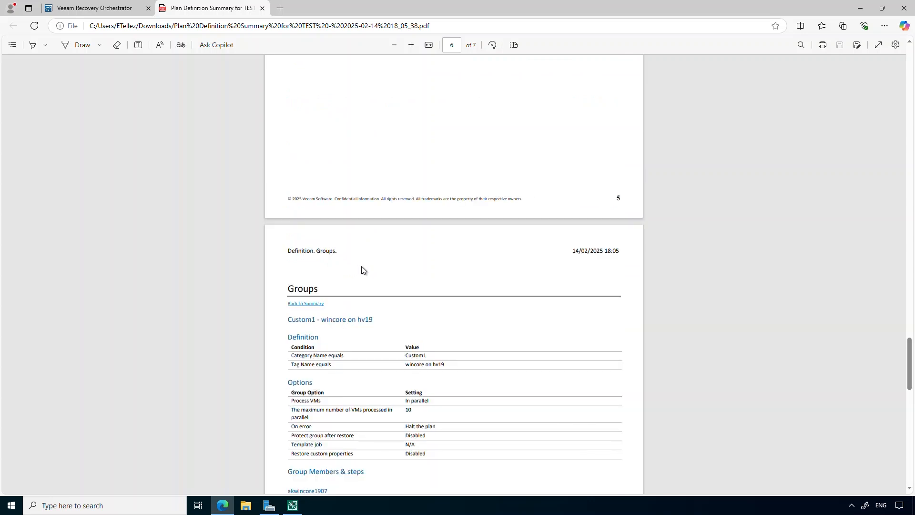
scroll(361, 267, up, 1)
scroll(361, 270, up, 4)
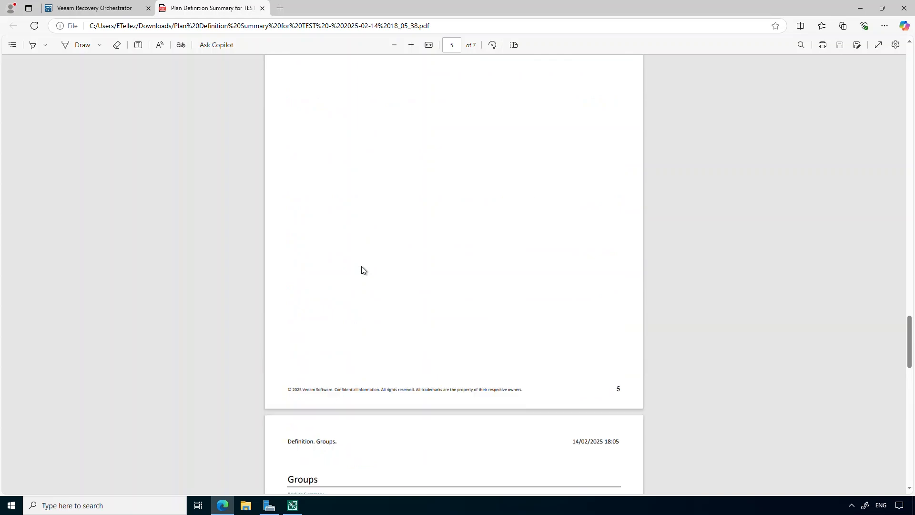